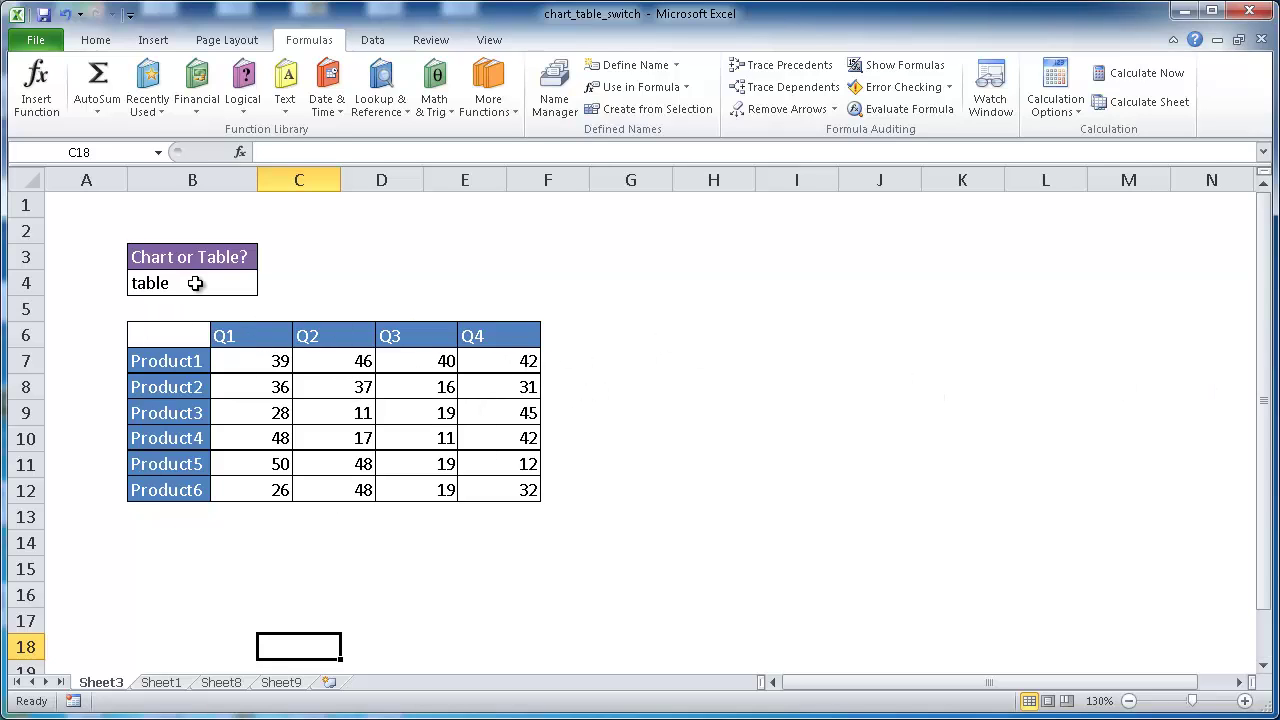
- Set the Chart or Table? cell B4 to chart, then reopen its list and close it unchanged
left_click(250, 283)
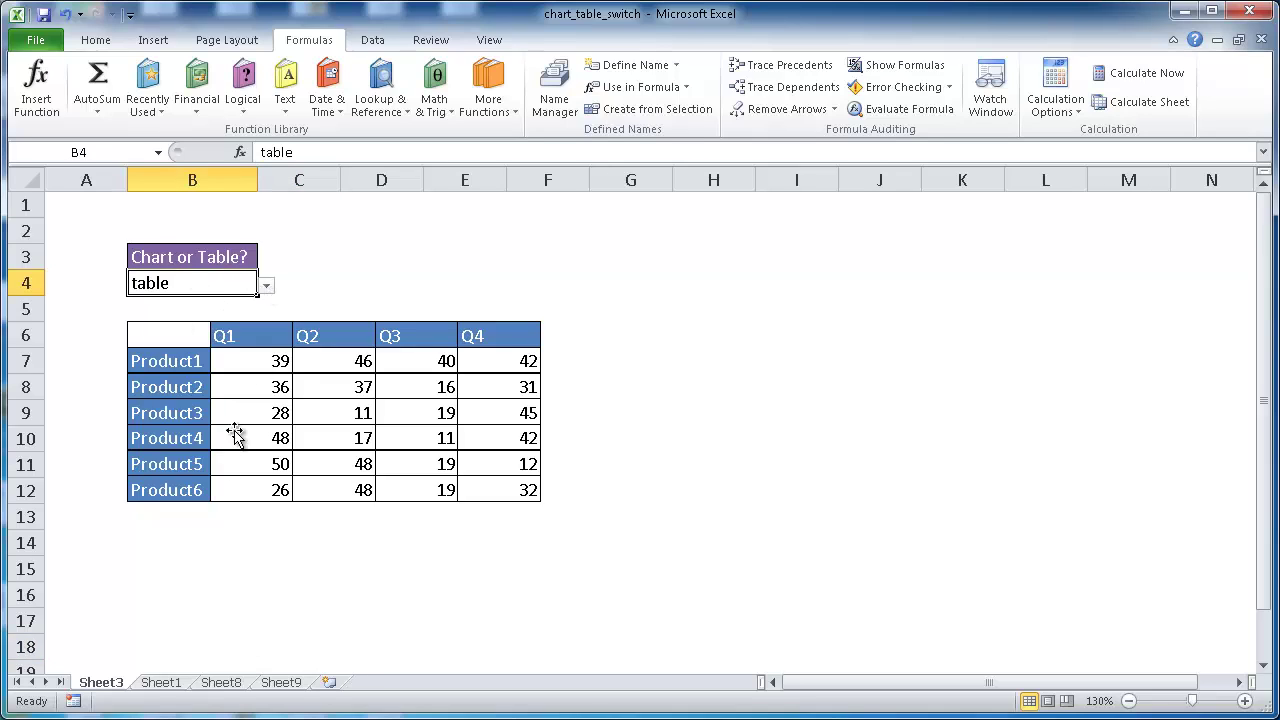
left_click(268, 290)
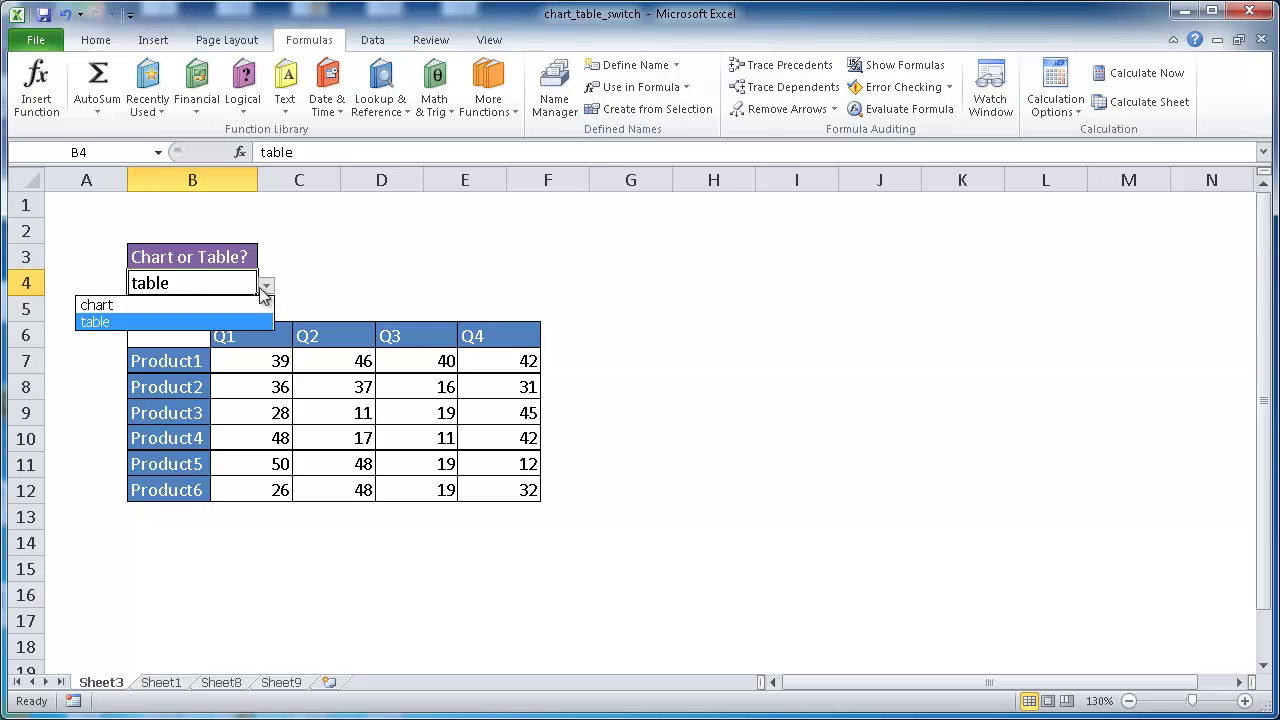
left_click(230, 305)
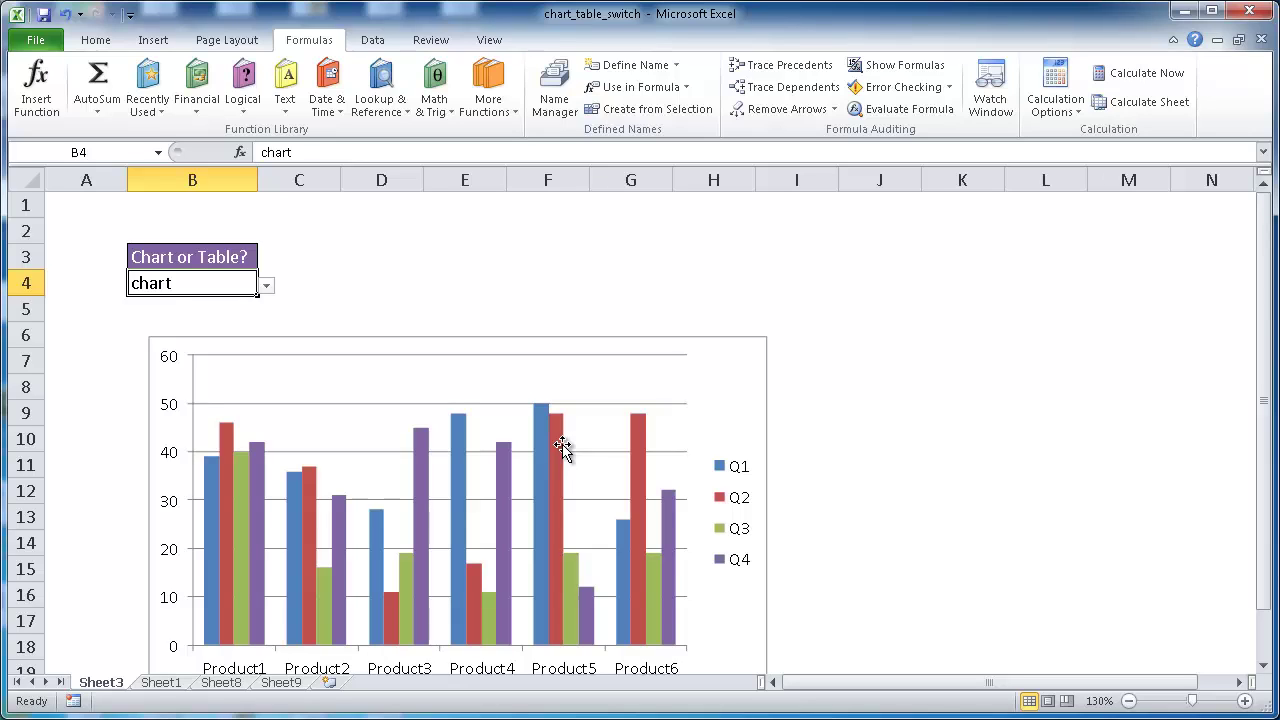
left_click(266, 285)
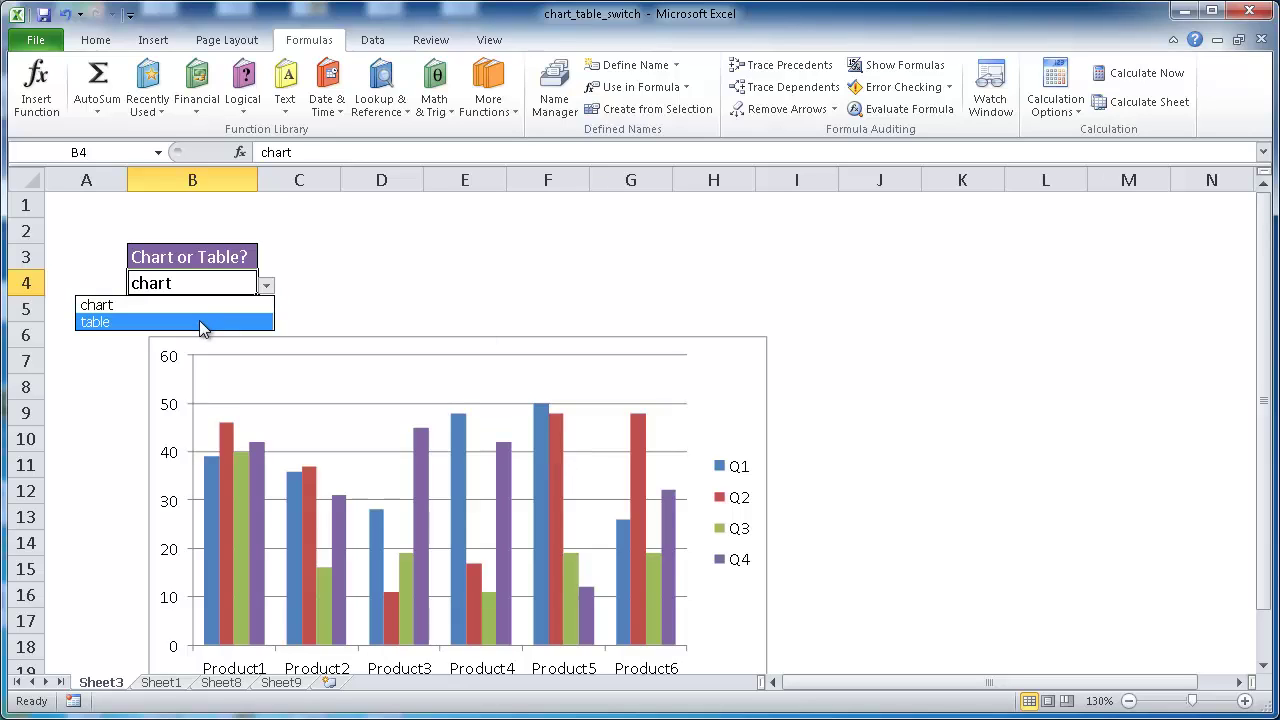
left_click(162, 683)
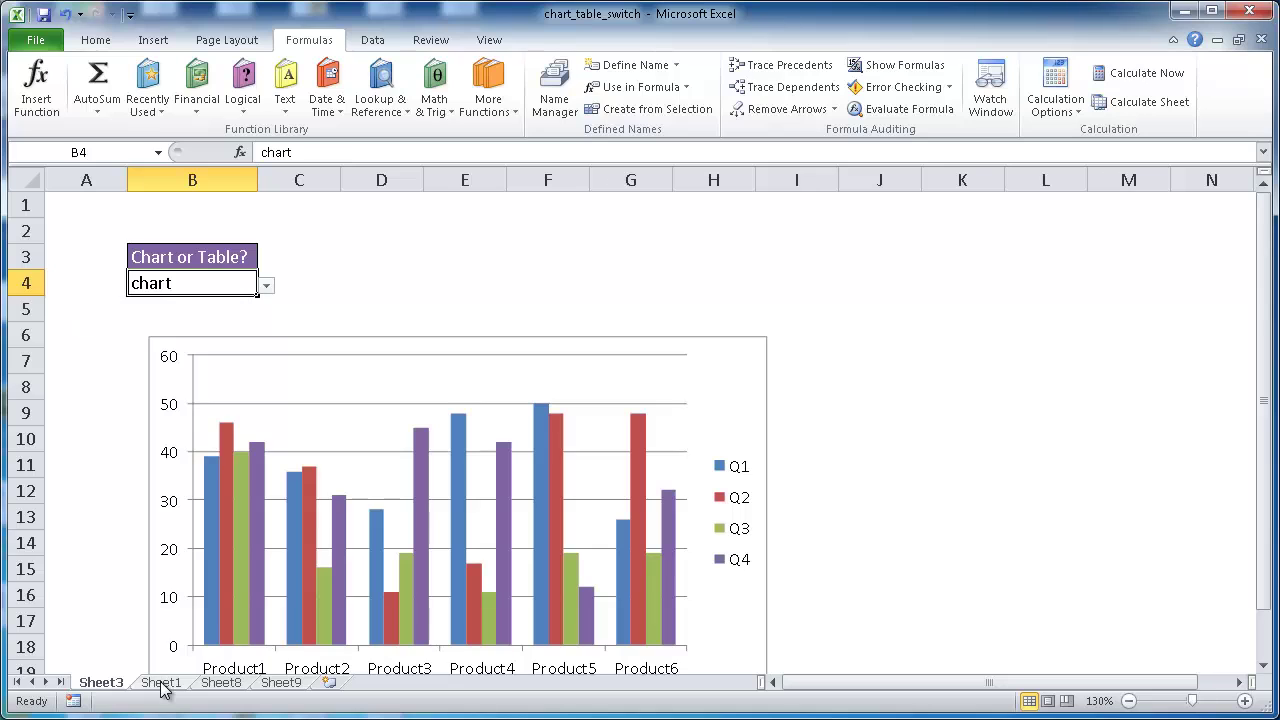
- On Sheet1, check the Name Box names of the B3:F9 table (table) and chart (Chart 3)
left_click(162, 683)
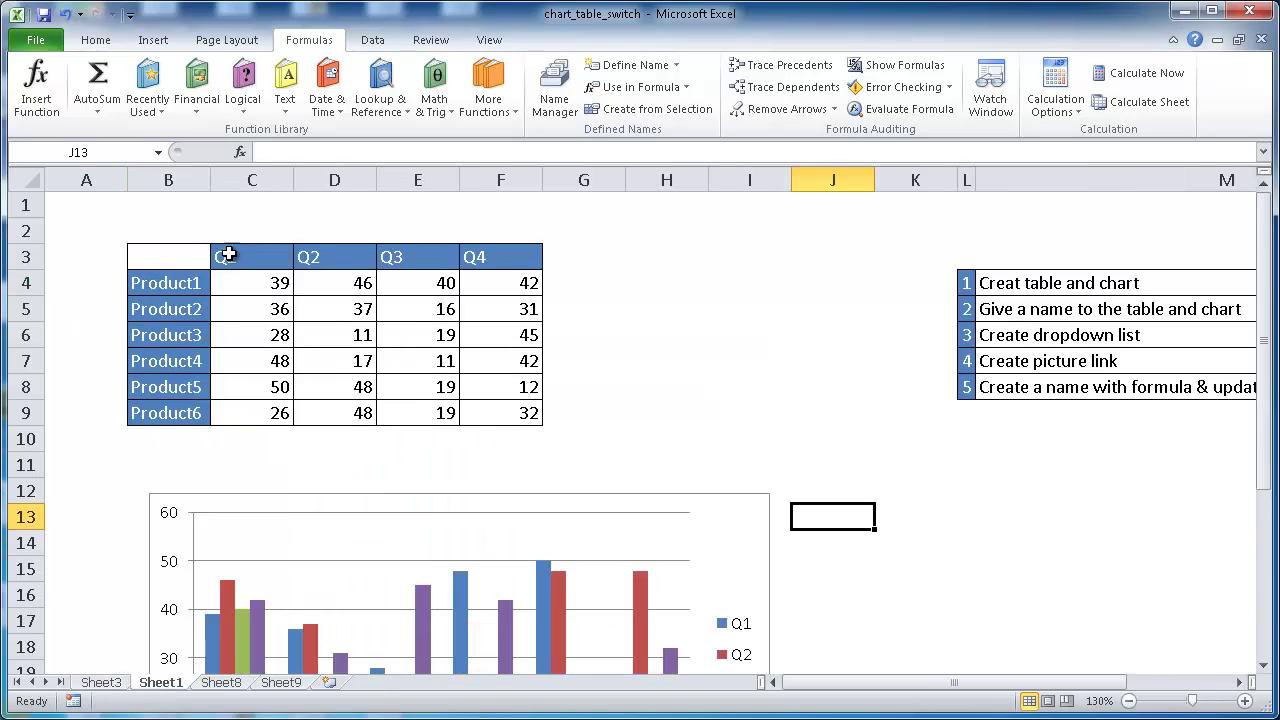
left_click_drag(166, 257, 496, 414)
left_click(181, 497)
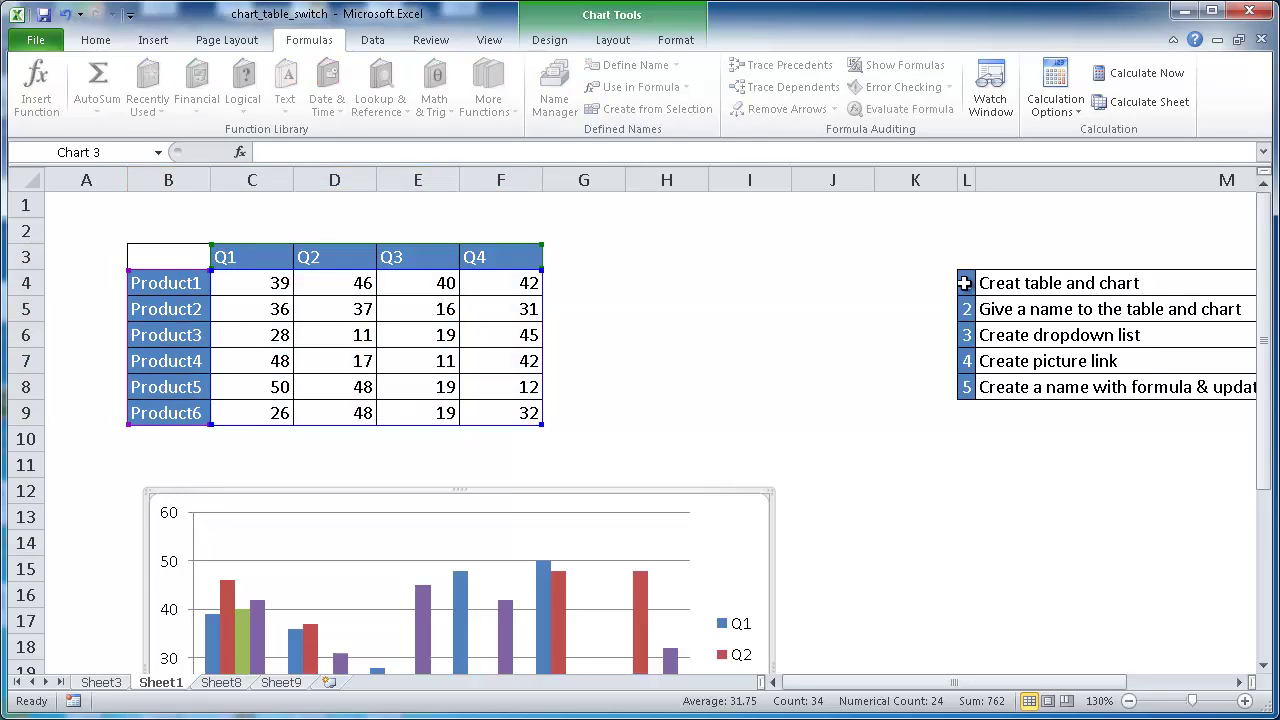
left_click_drag(1100, 684, 1212, 684)
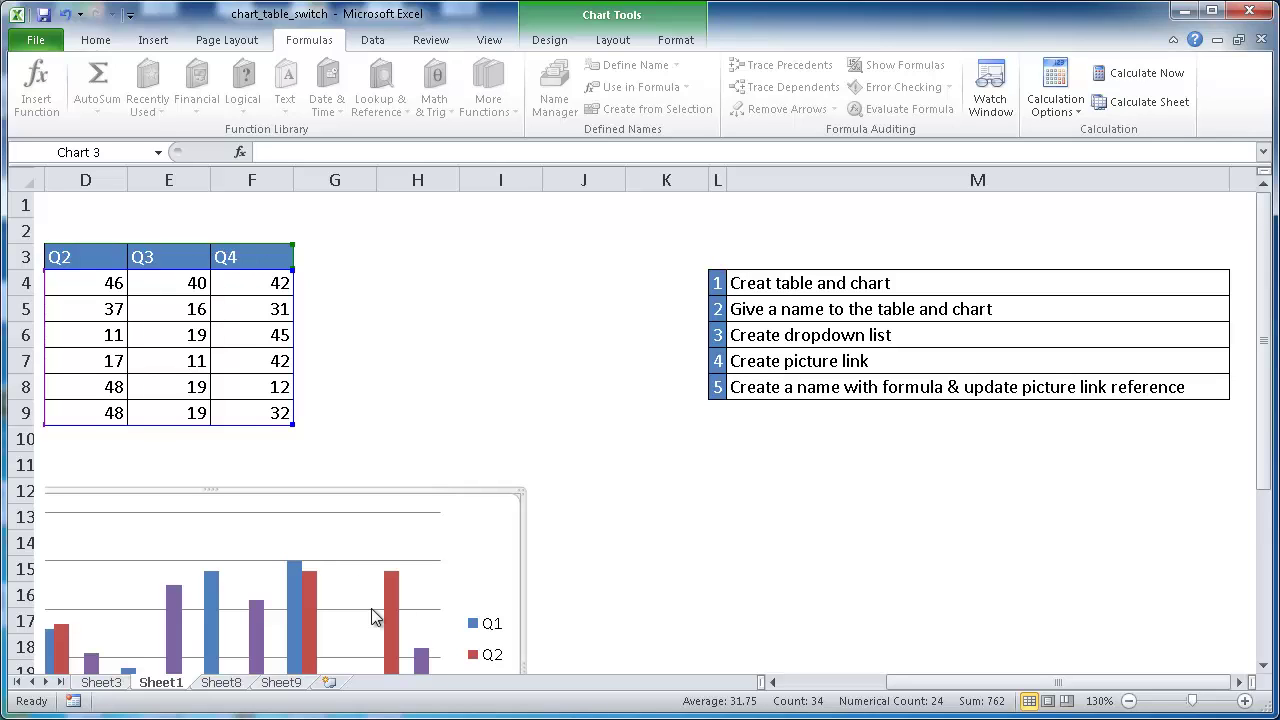
left_click_drag(903, 686, 851, 686)
left_click(96, 256)
left_click_drag(96, 256, 416, 413)
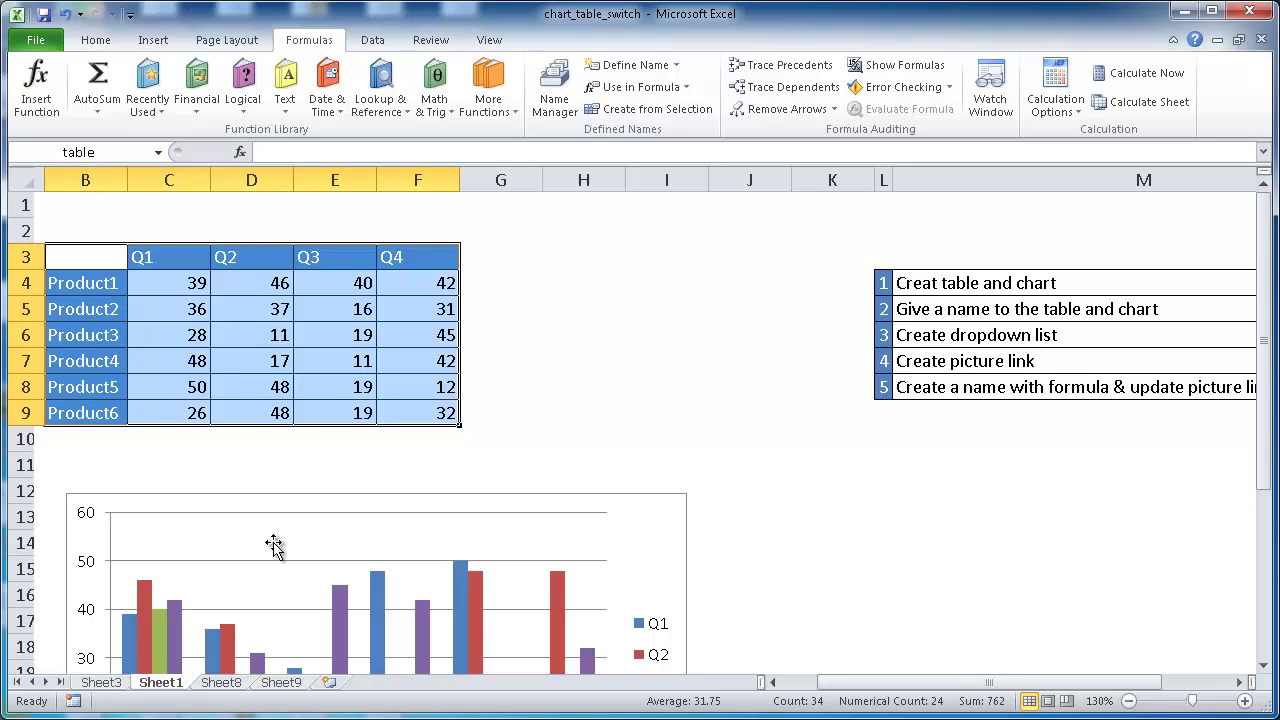
left_click_drag(76, 494, 651, 569)
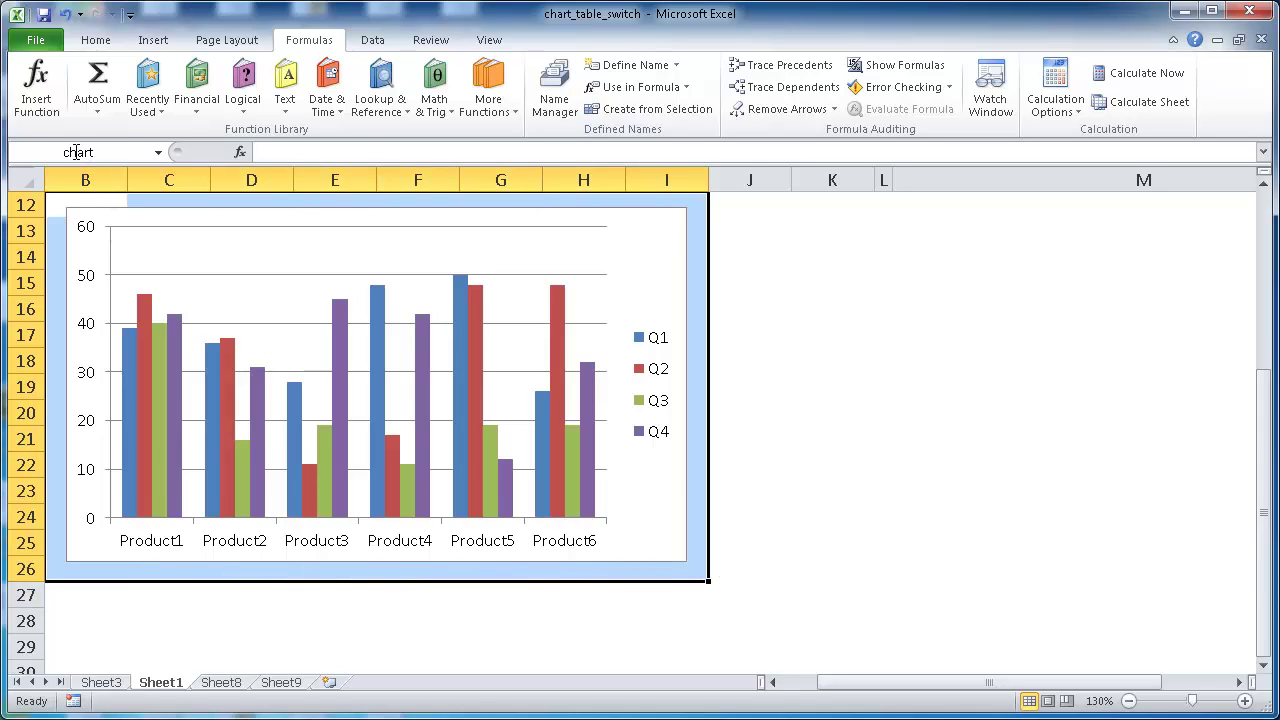
left_click_drag(1262, 515, 1149, 331)
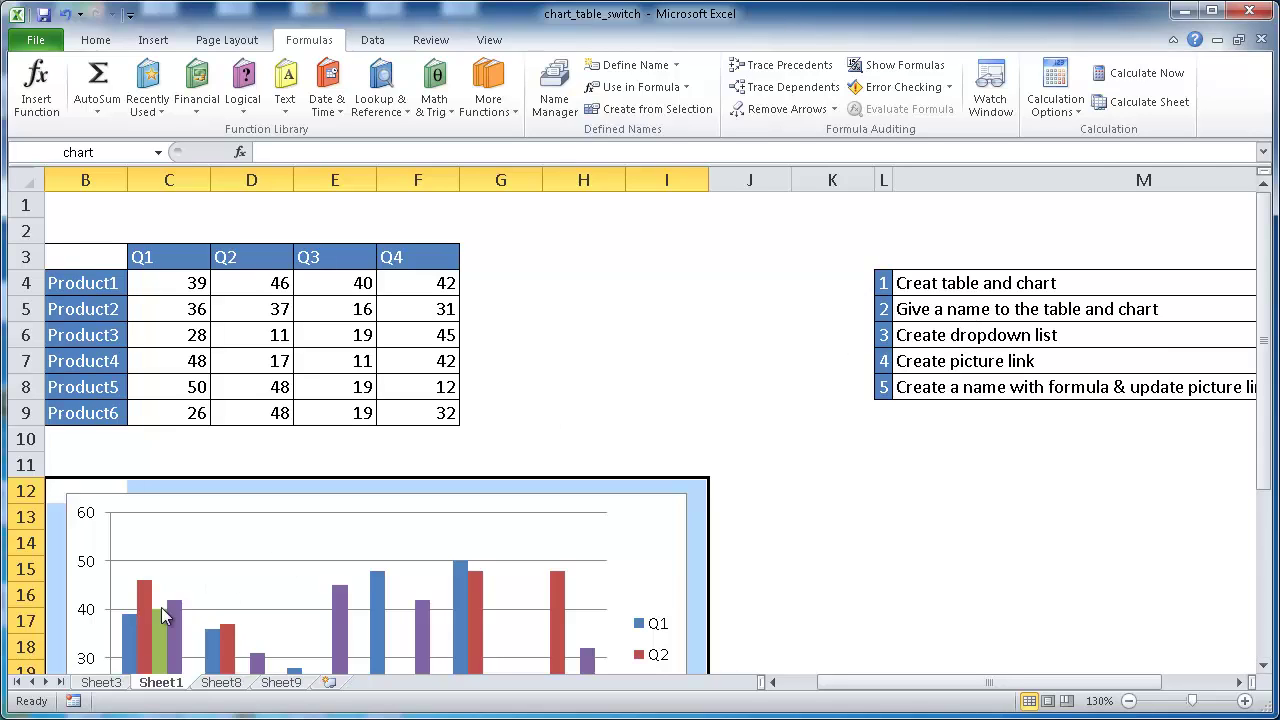
- Go to Sheet3 and open B4's choice list, leaving it on chart
key("ctrl+Page_Up")
key("alt+Down")
key("Down")
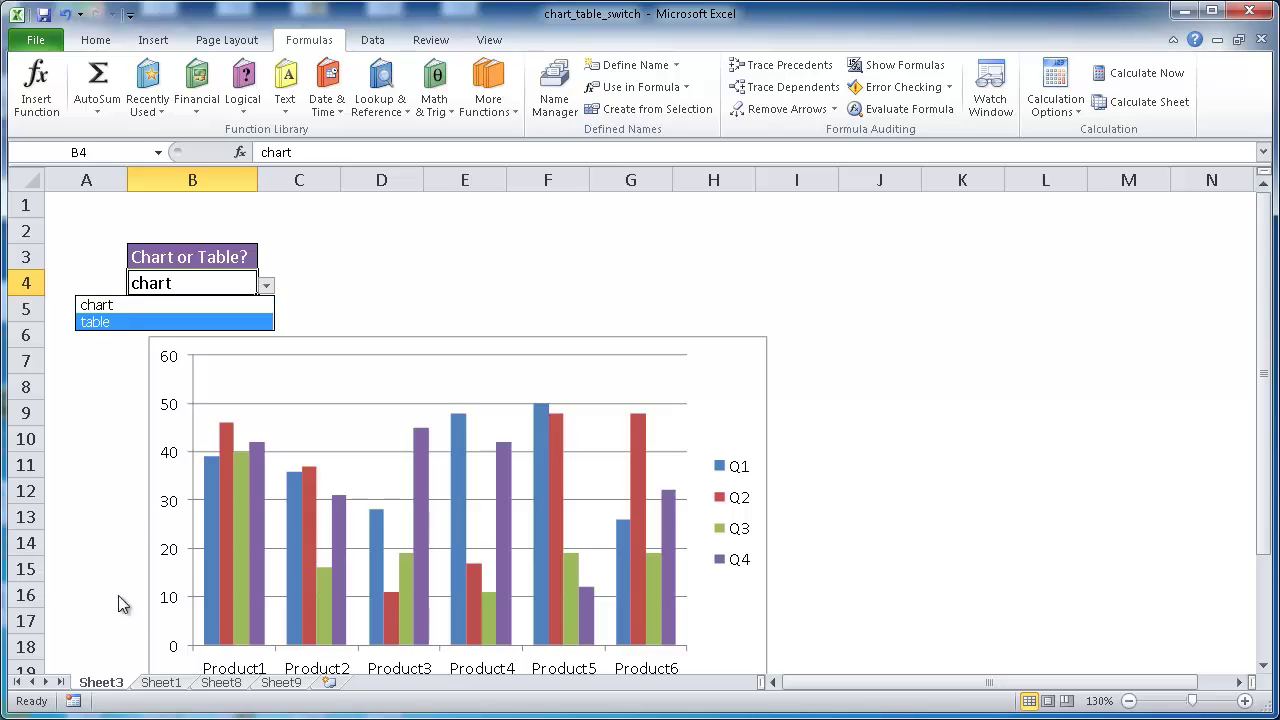
key("Escape")
- Flip between Sheet1 and Sheet3 several times, ending on Sheet3
left_click(160, 684)
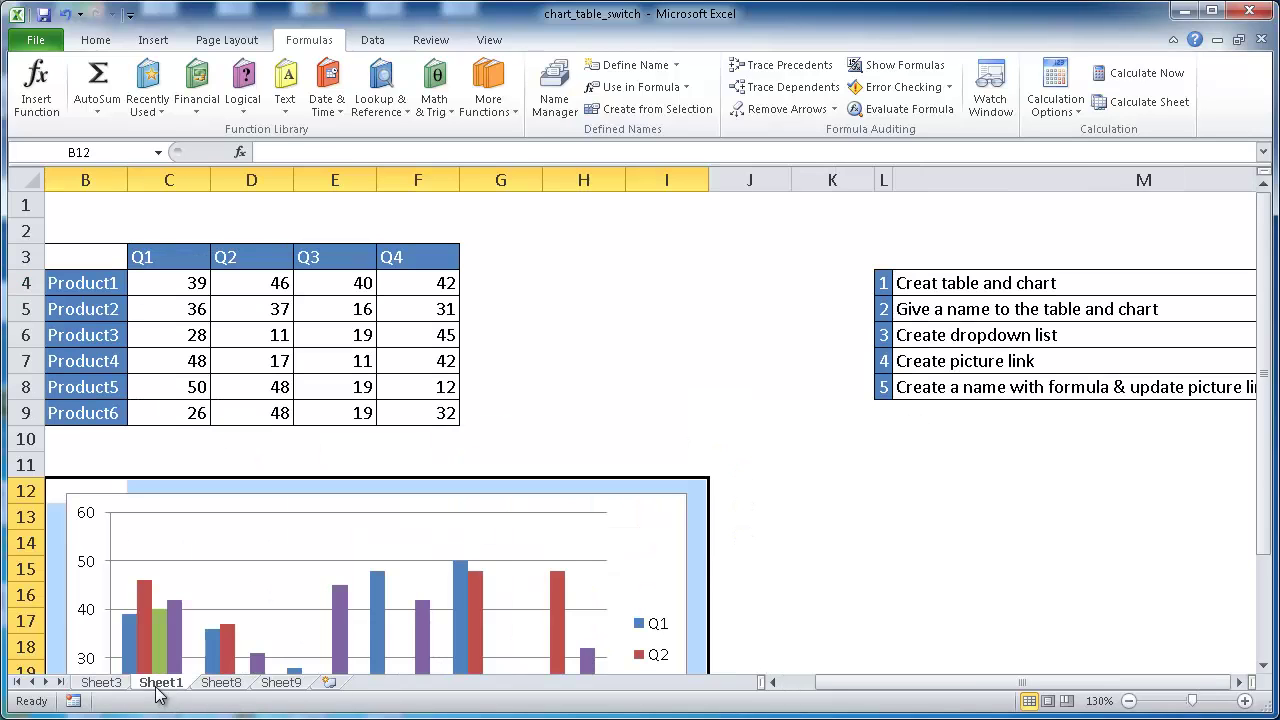
left_click(104, 684)
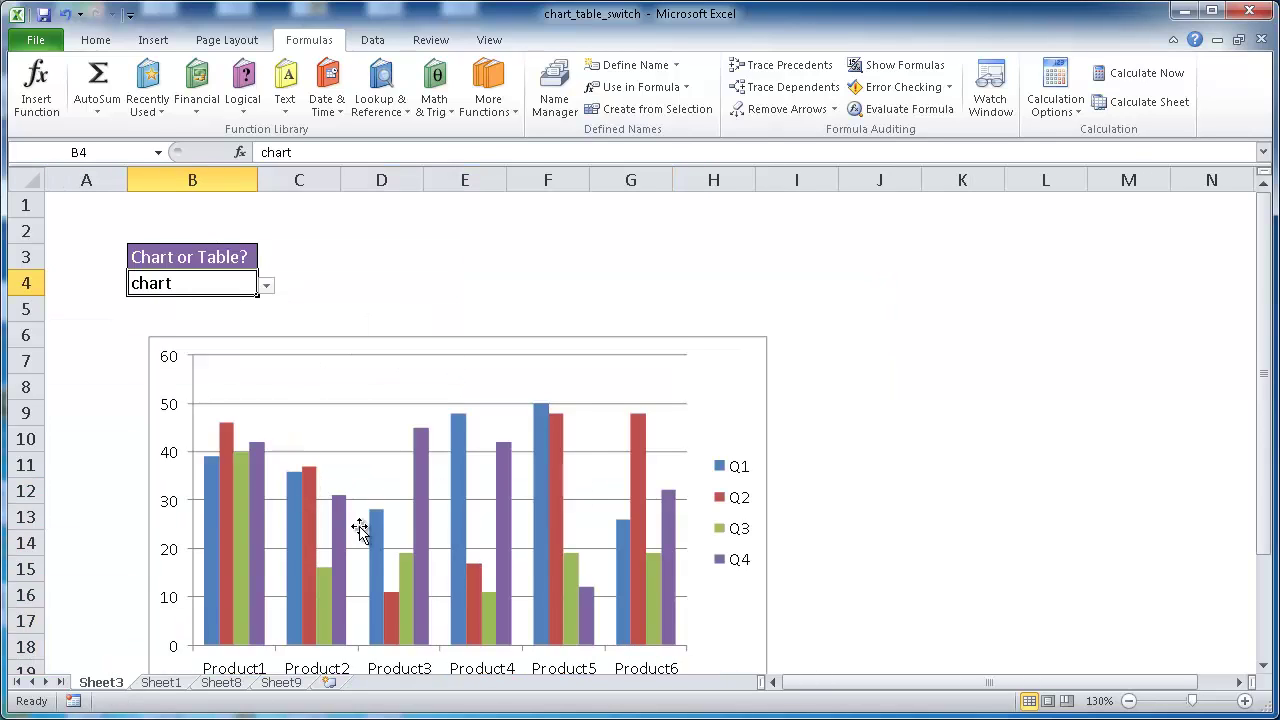
left_click(178, 684)
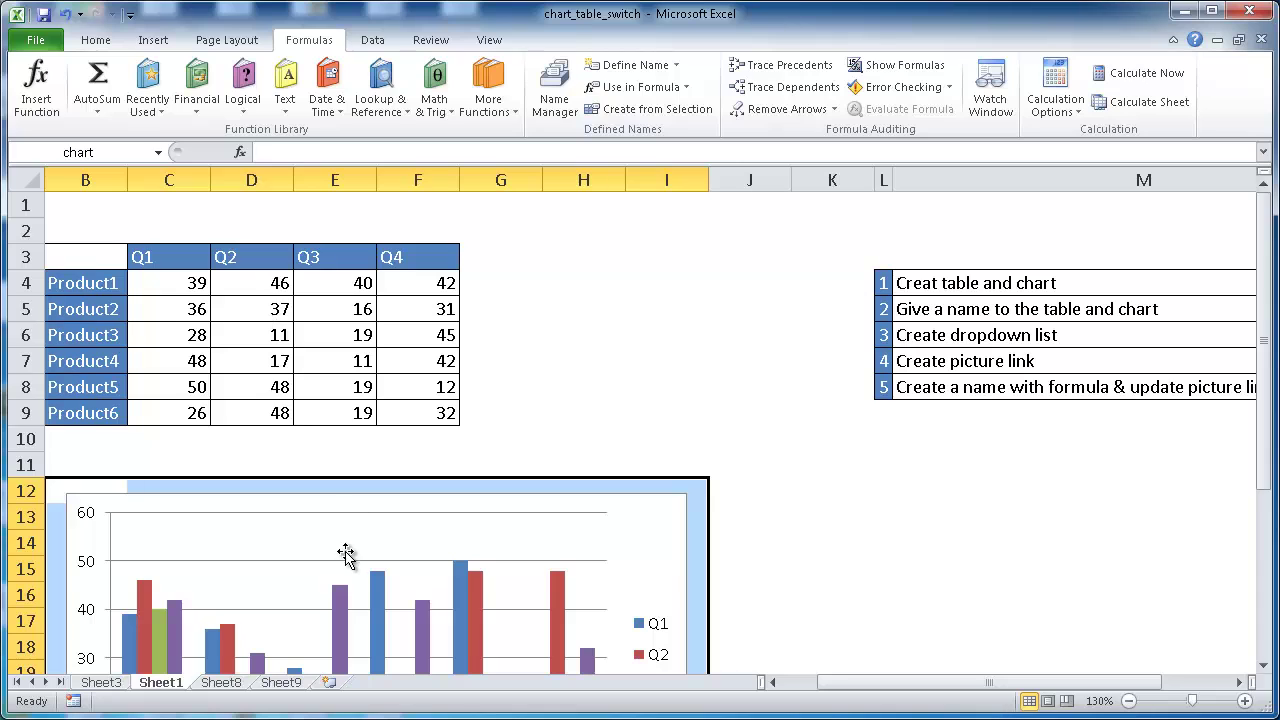
left_click(100, 683)
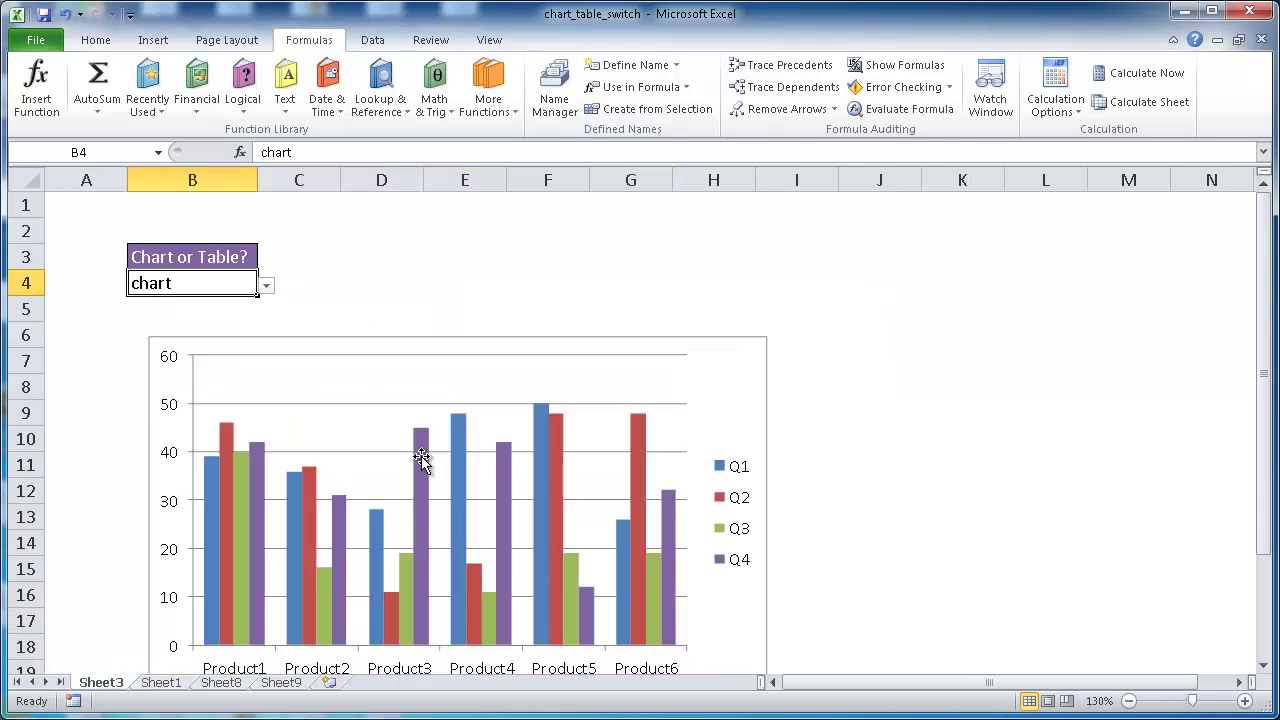
left_click(161, 684)
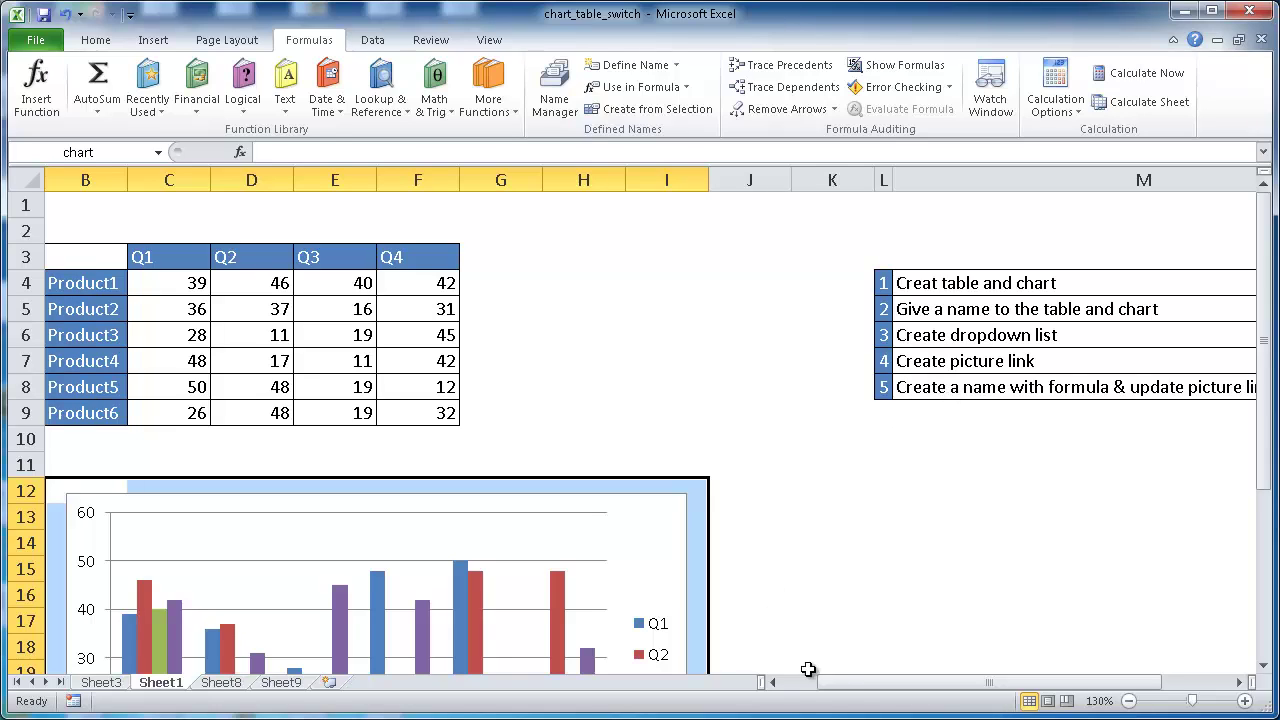
left_click_drag(846, 684, 903, 655)
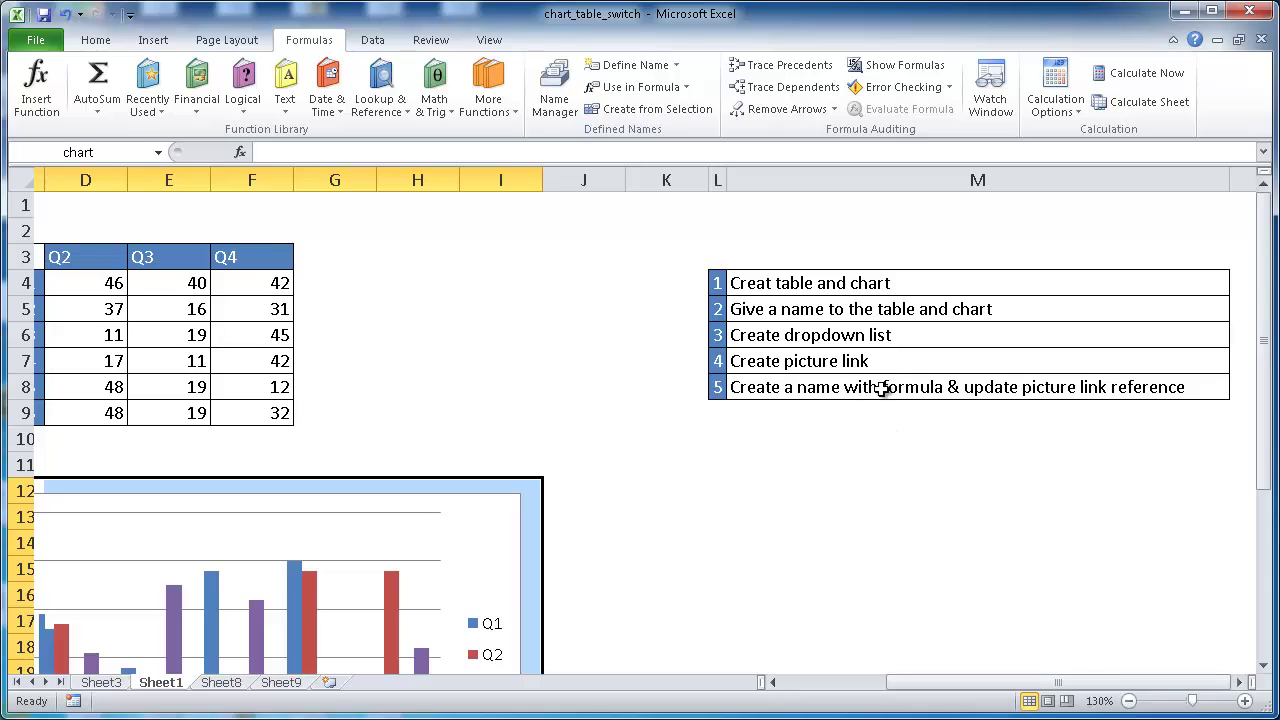
left_click(100, 682)
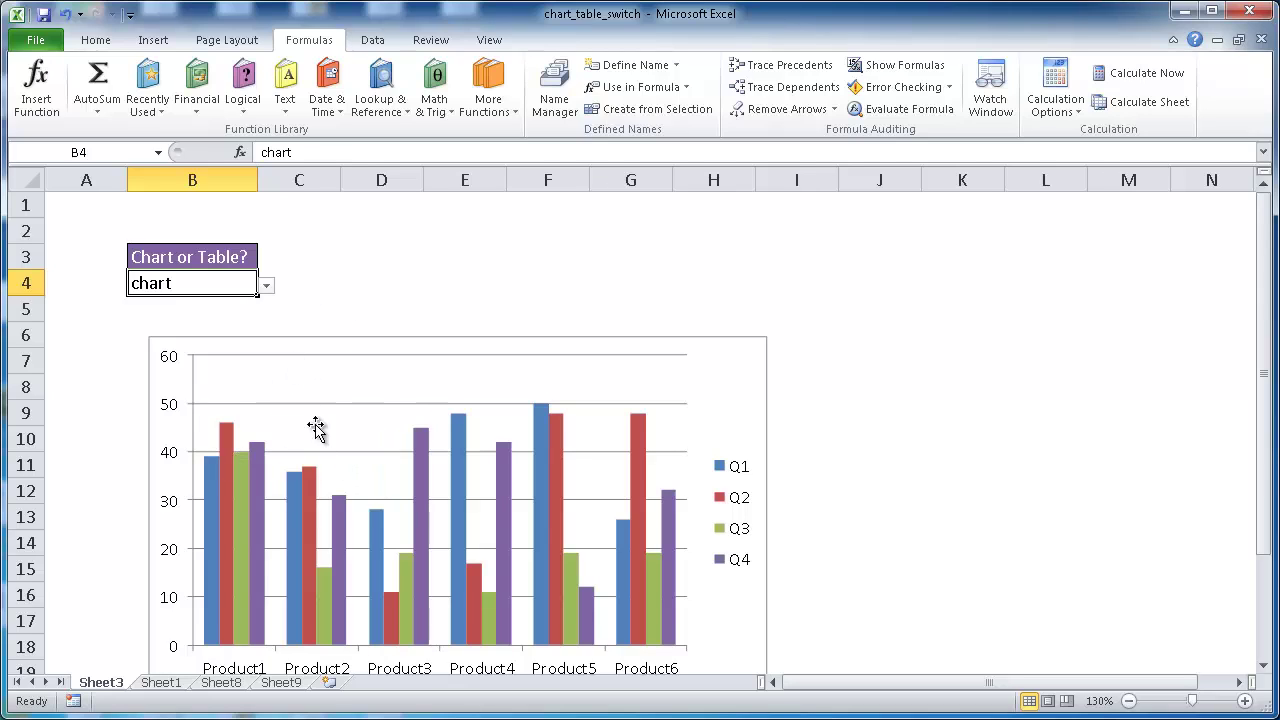
- Copy the quarterly product table B3:F9 from Sheet1
left_click(163, 683)
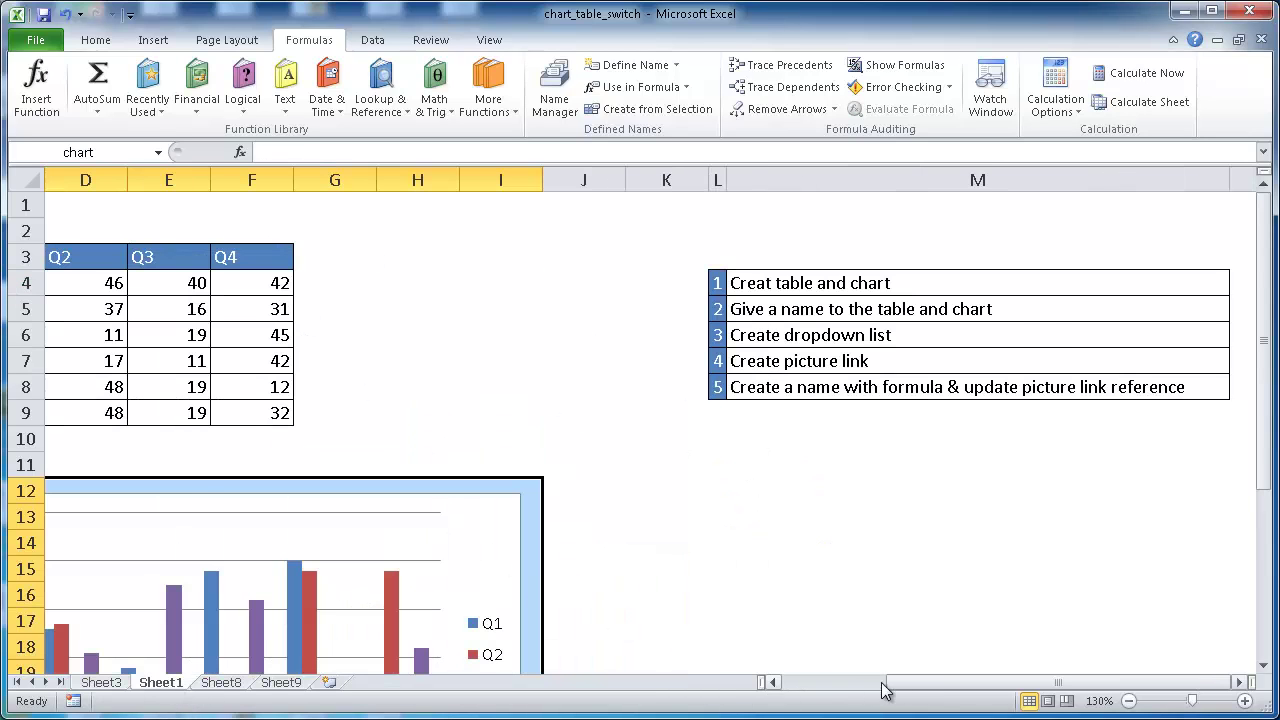
left_click_drag(894, 686, 641, 668)
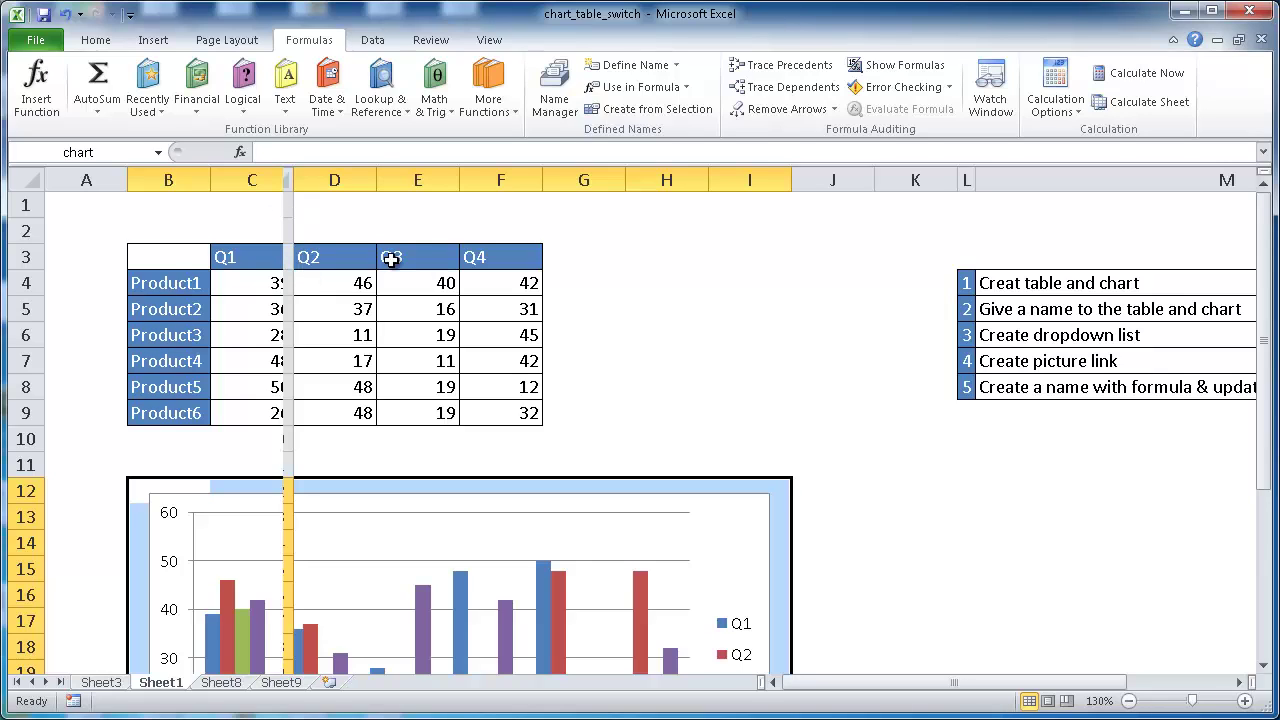
left_click_drag(520, 412, 185, 258)
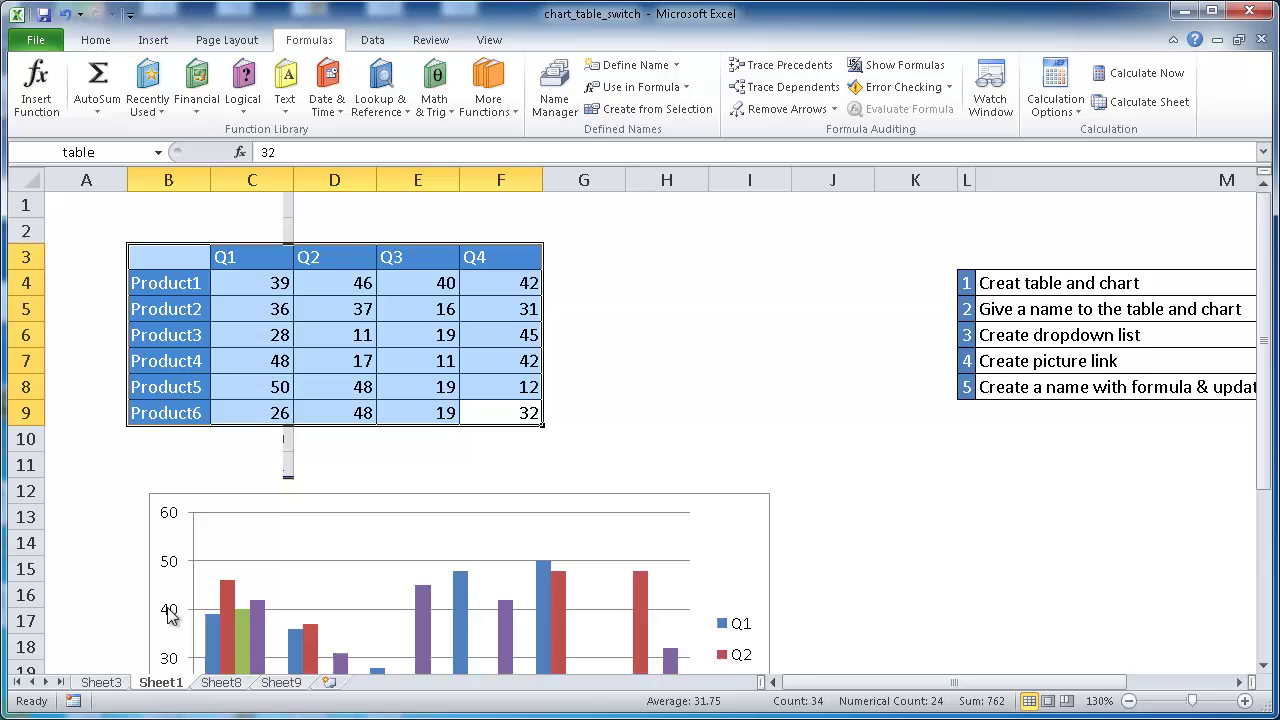
left_click(224, 683)
left_click(170, 684)
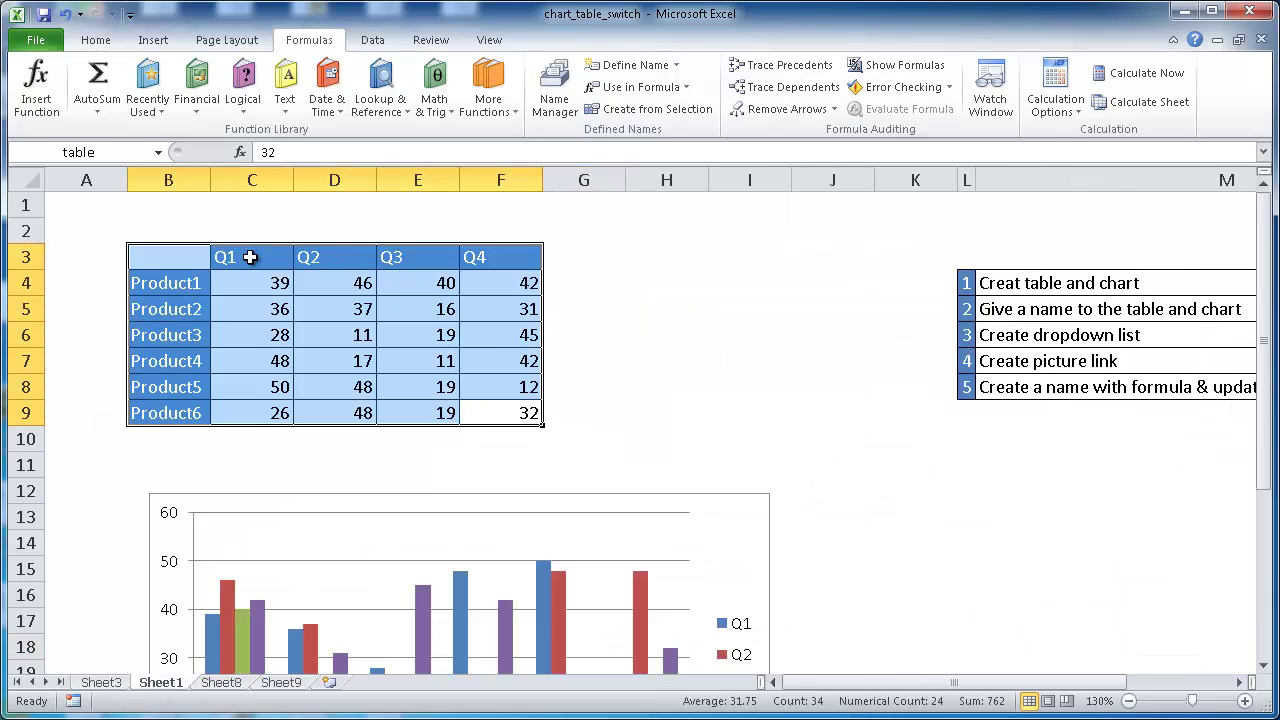
left_click_drag(168, 258, 496, 412)
key("ctrl+c")
- Paste the table into B2 on Sheet8 and name the range table2
left_click(235, 682)
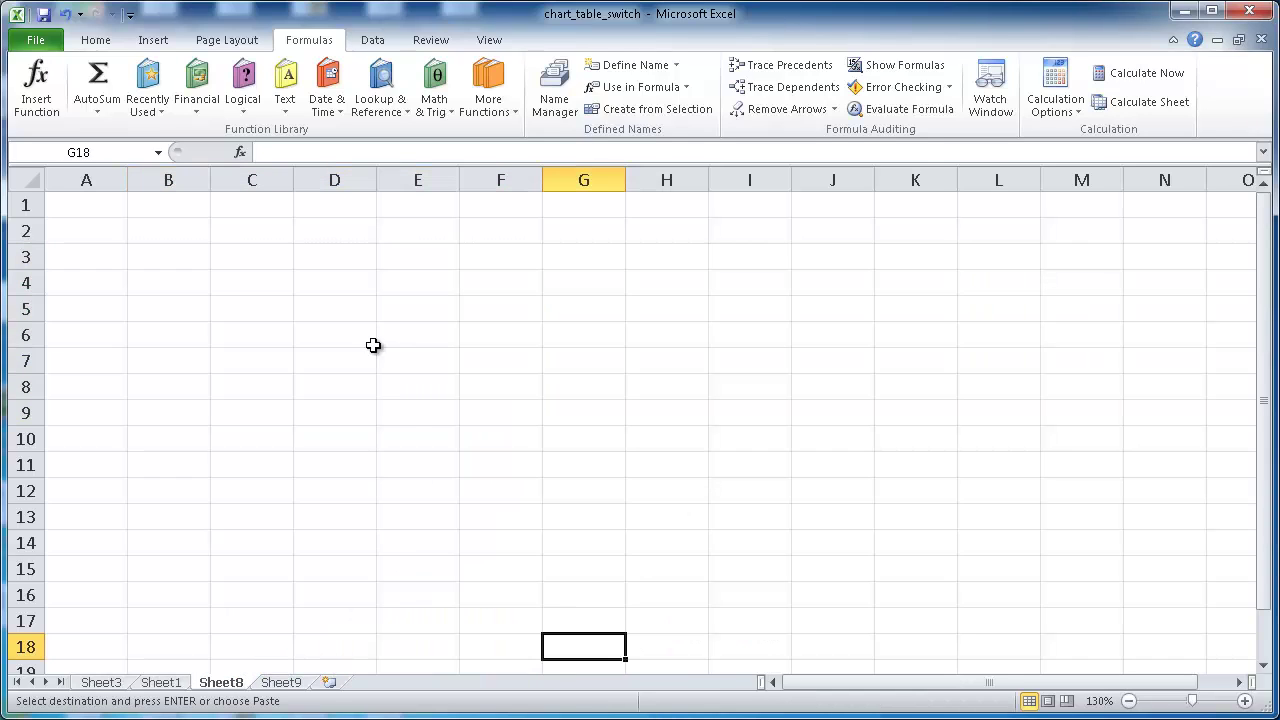
left_click(165, 227)
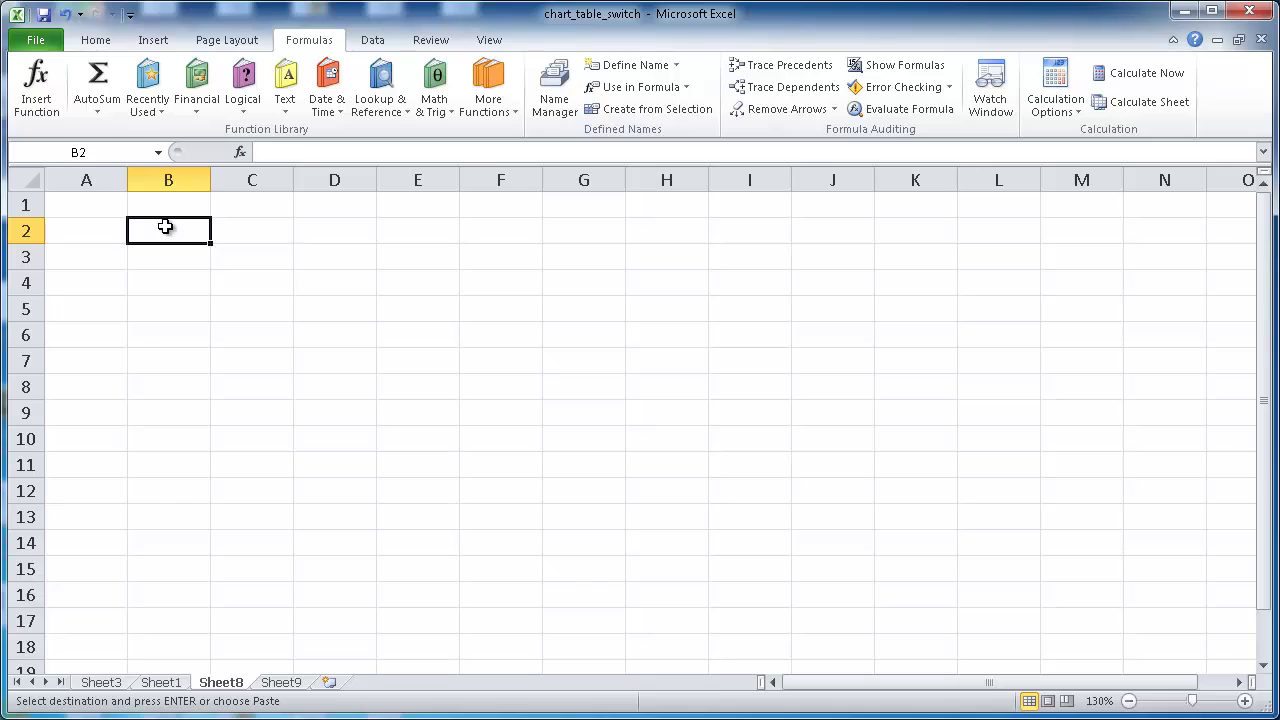
key("ctrl+v")
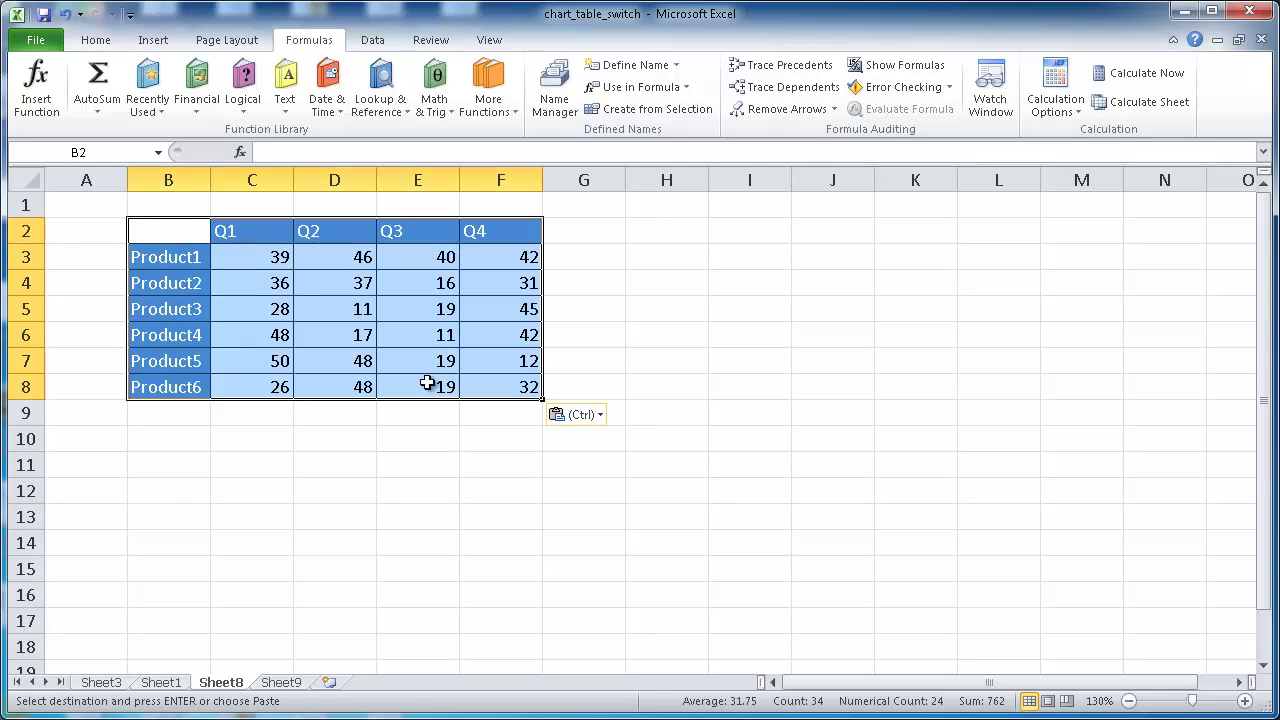
left_click(103, 151)
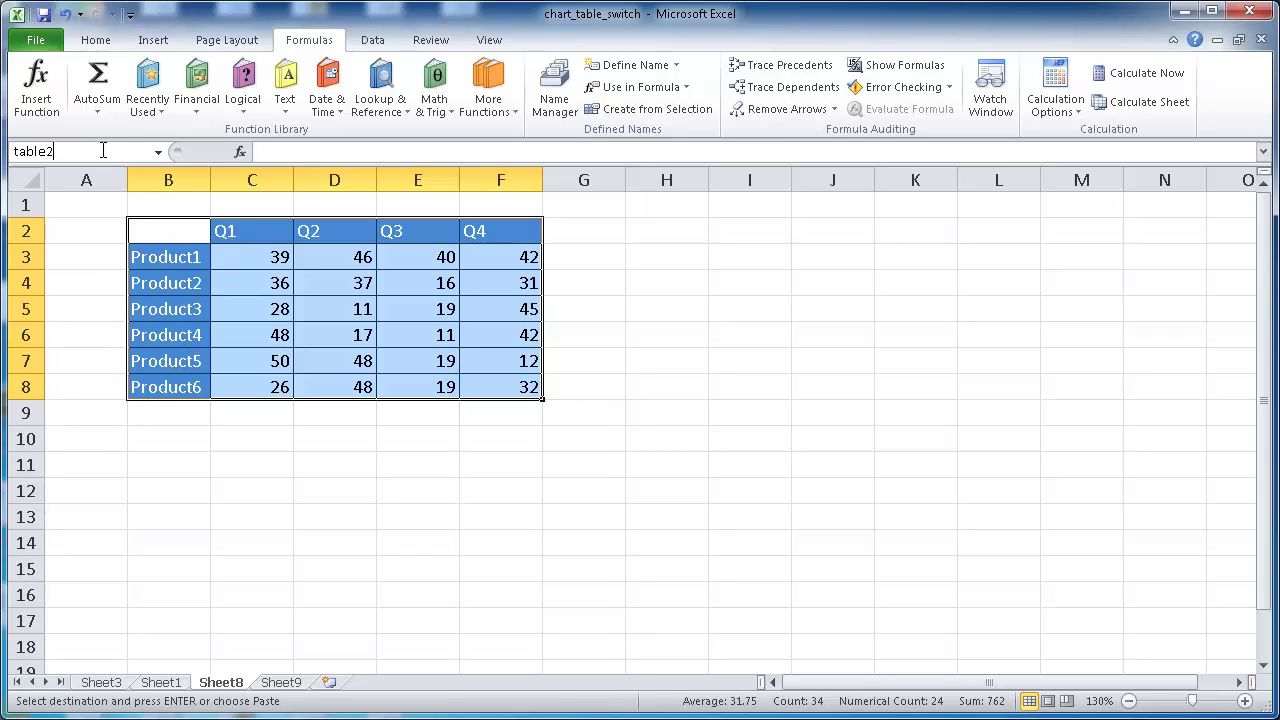
key("Return")
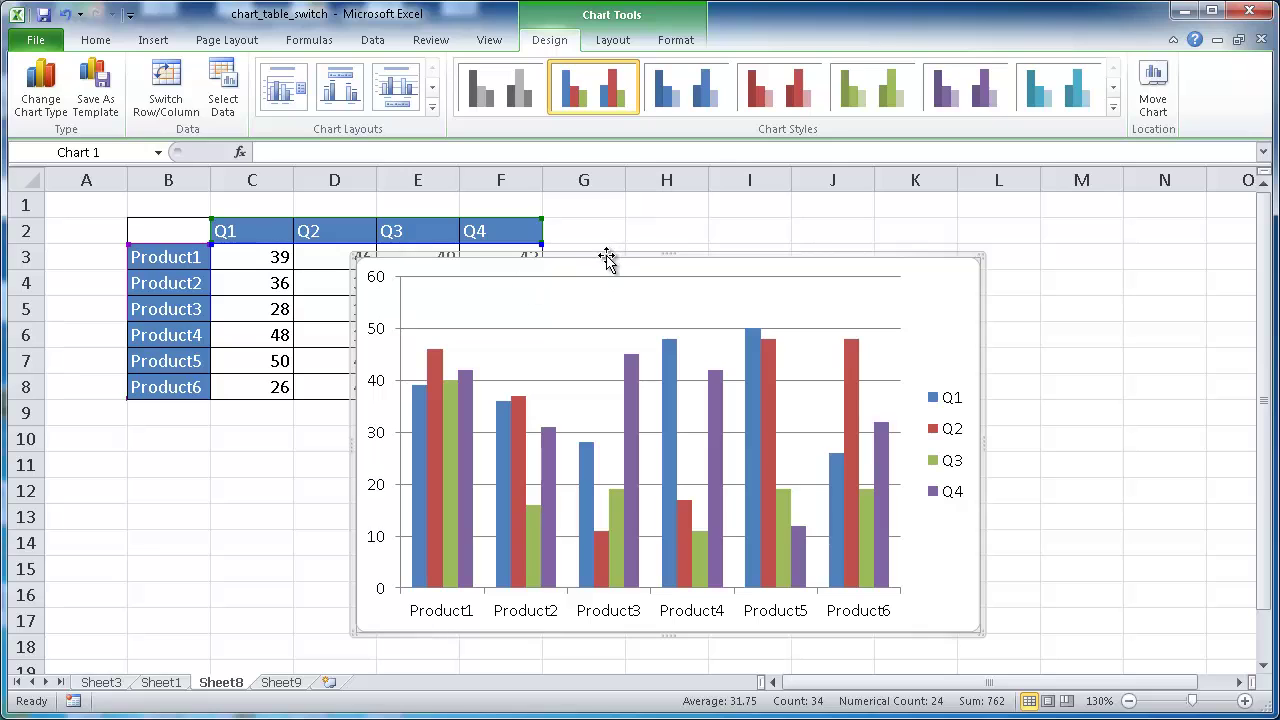
- Move and shrink the Sheet8 column chart to sit over H2:N14, then select those cells
left_click_drag(609, 256, 936, 235)
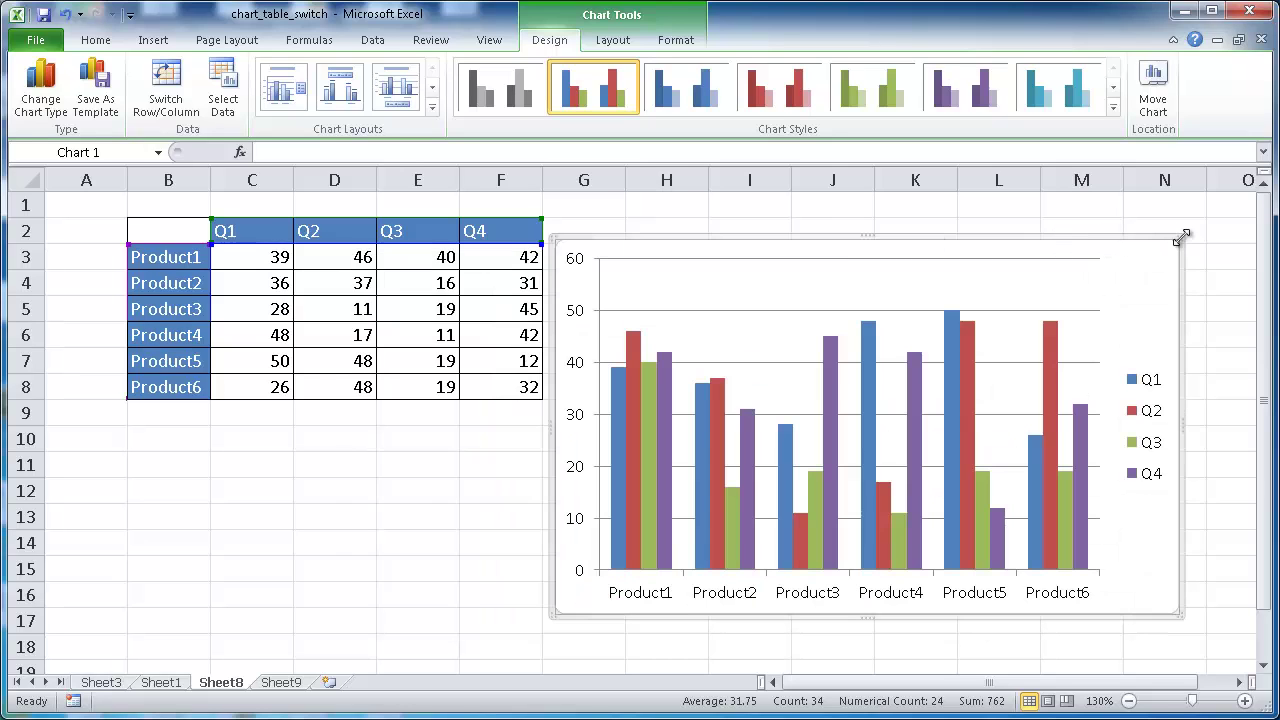
left_click_drag(1181, 238, 1067, 318)
left_click_drag(944, 318, 1045, 239)
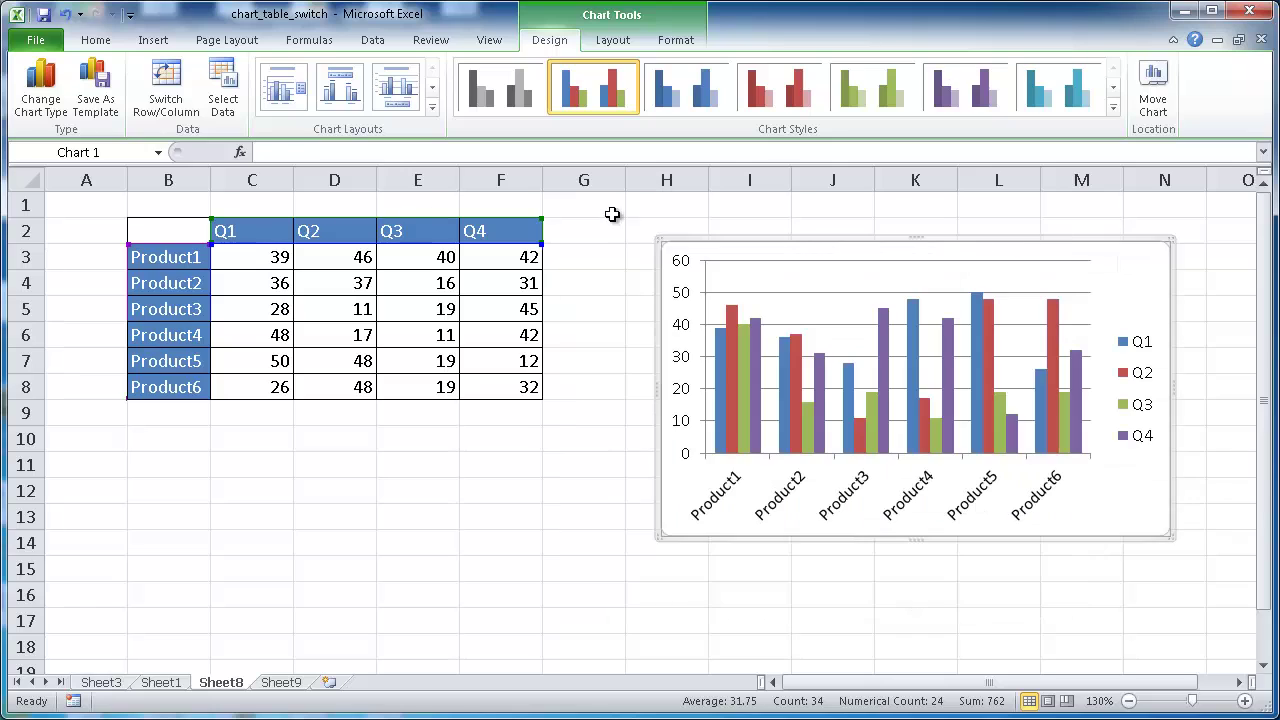
left_click_drag(646, 223, 1153, 535)
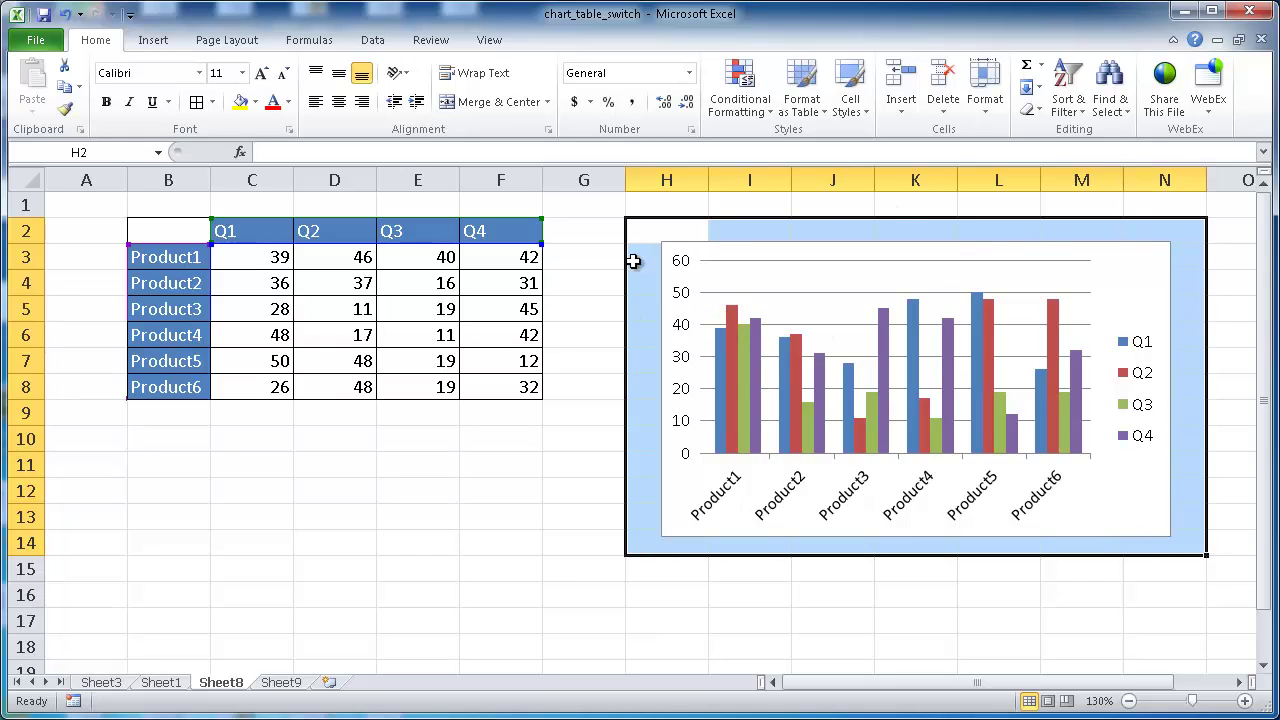
- Name the Sheet8 range H2:N14 behind the chart chart2
left_click(115, 153)
key("Return")
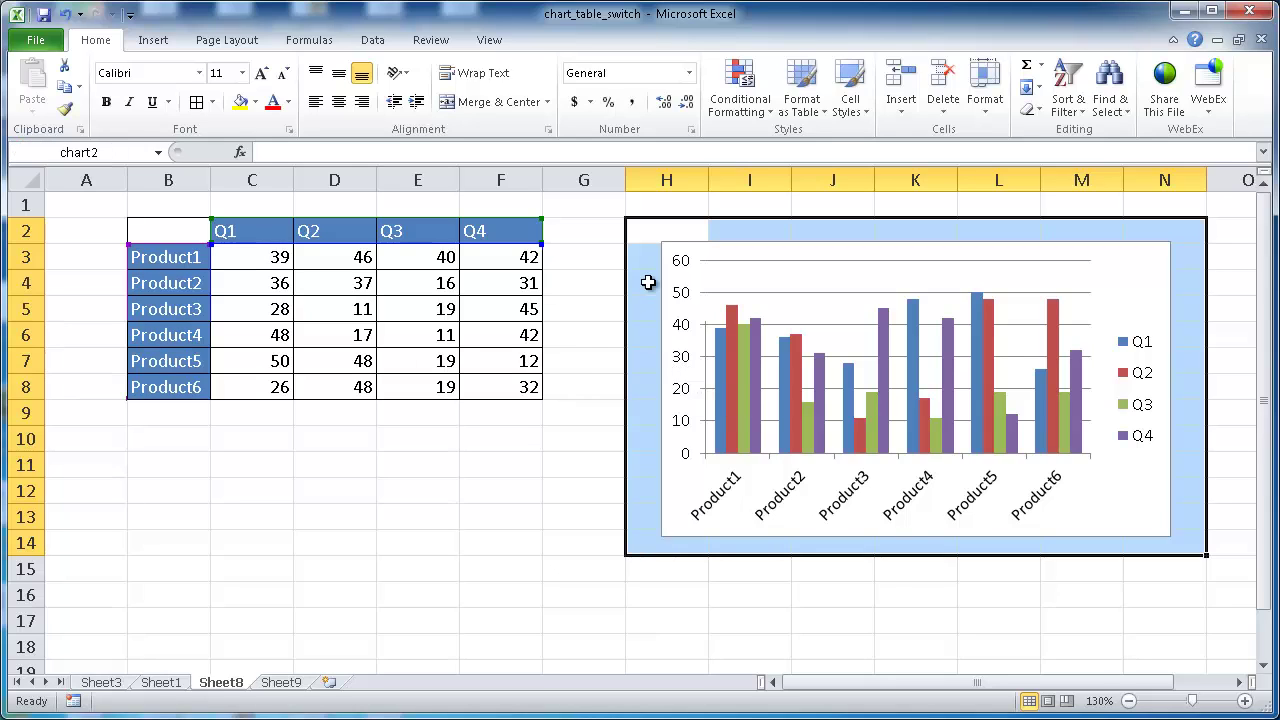
- Select cell B2 on the empty Sheet9 as the selector cell
left_click(281, 683)
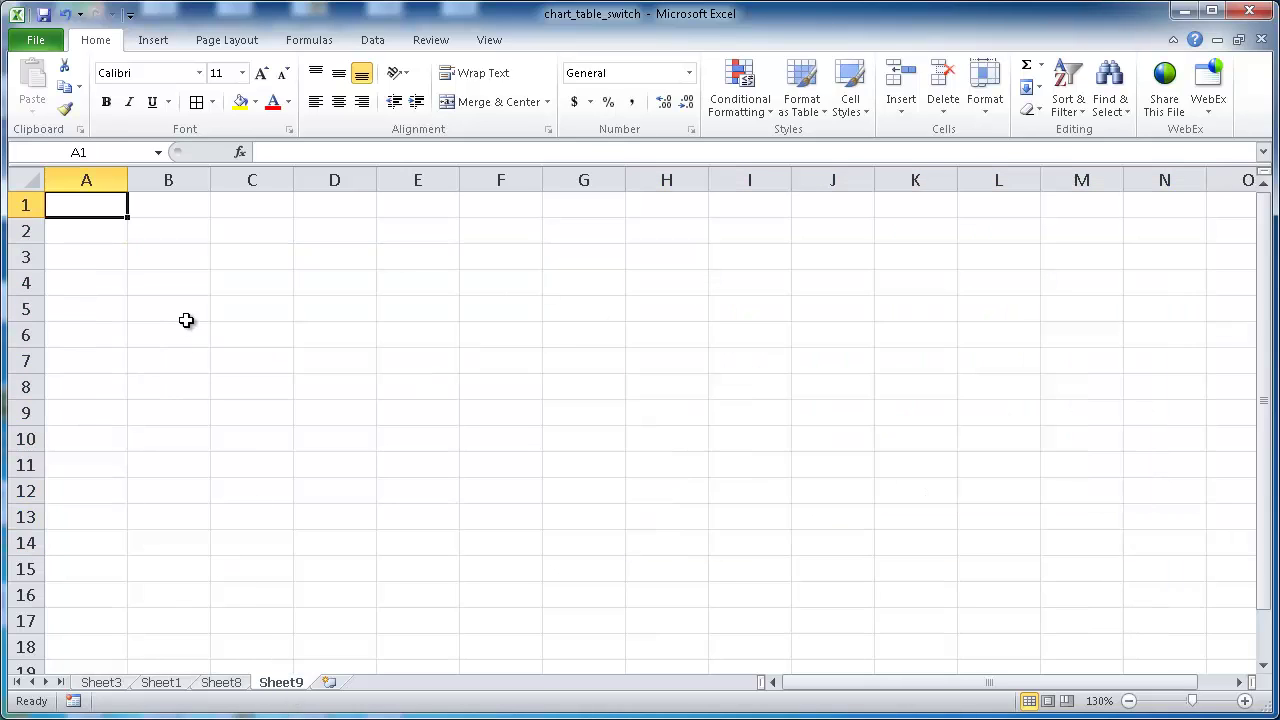
left_click(152, 232)
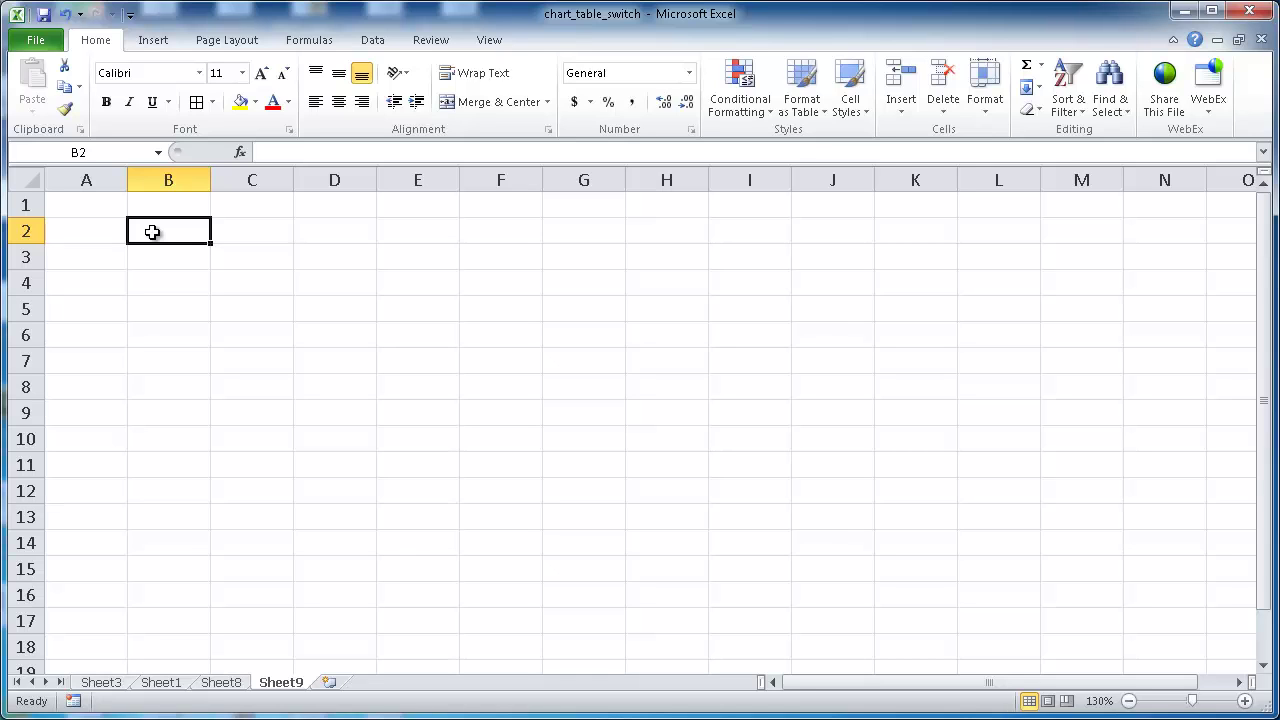
key("alt")
key("d")
key("l")
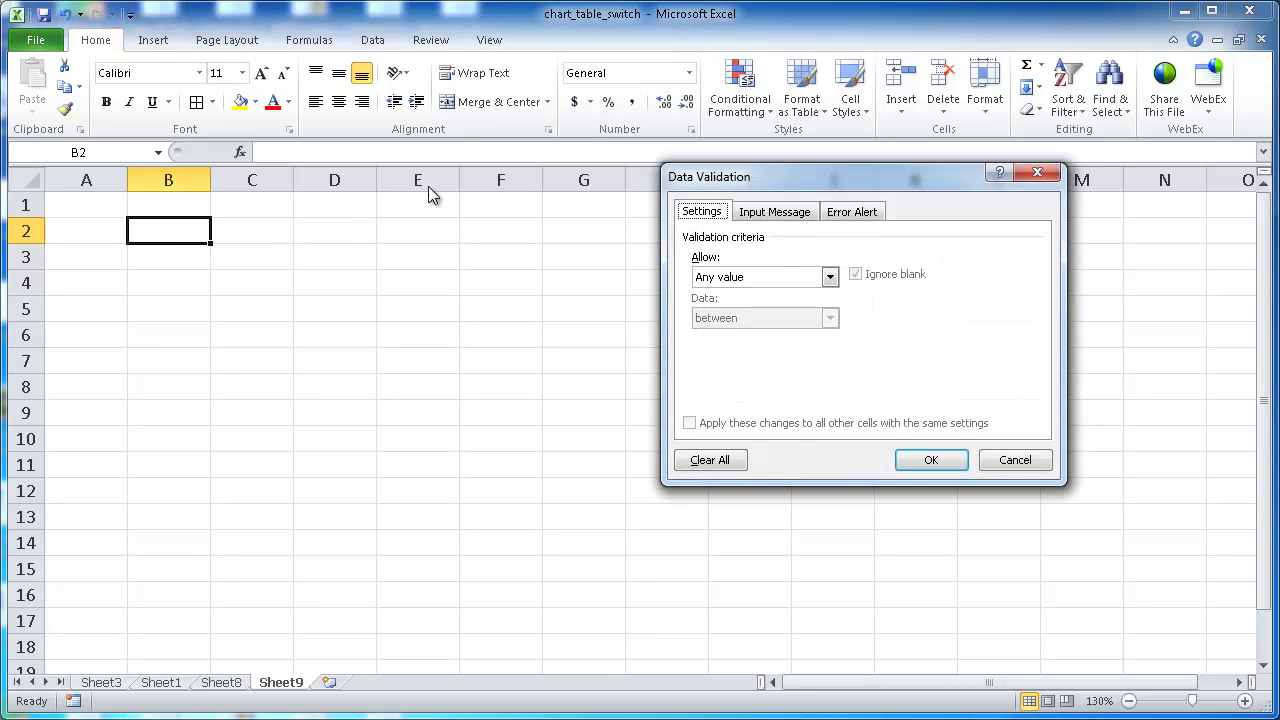
left_click(1035, 462)
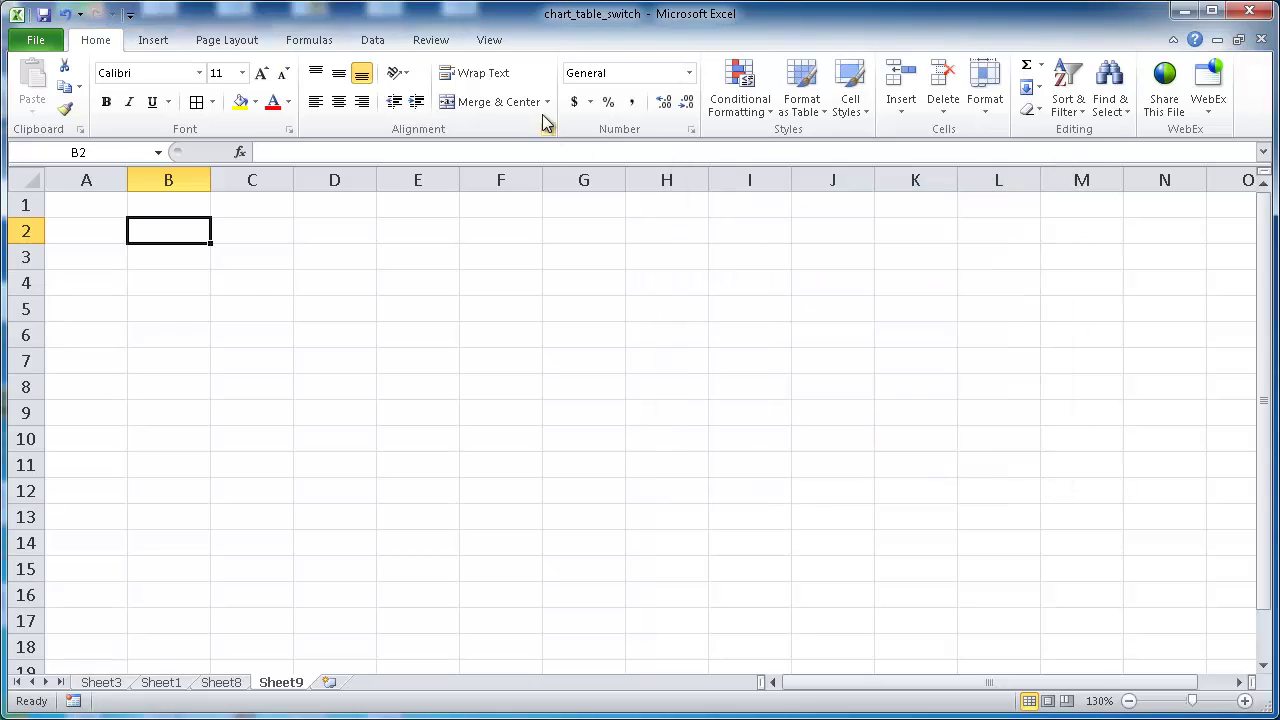
- Give B2 list data validation with source chart,list and check its dropdown
left_click(372, 40)
left_click(775, 110)
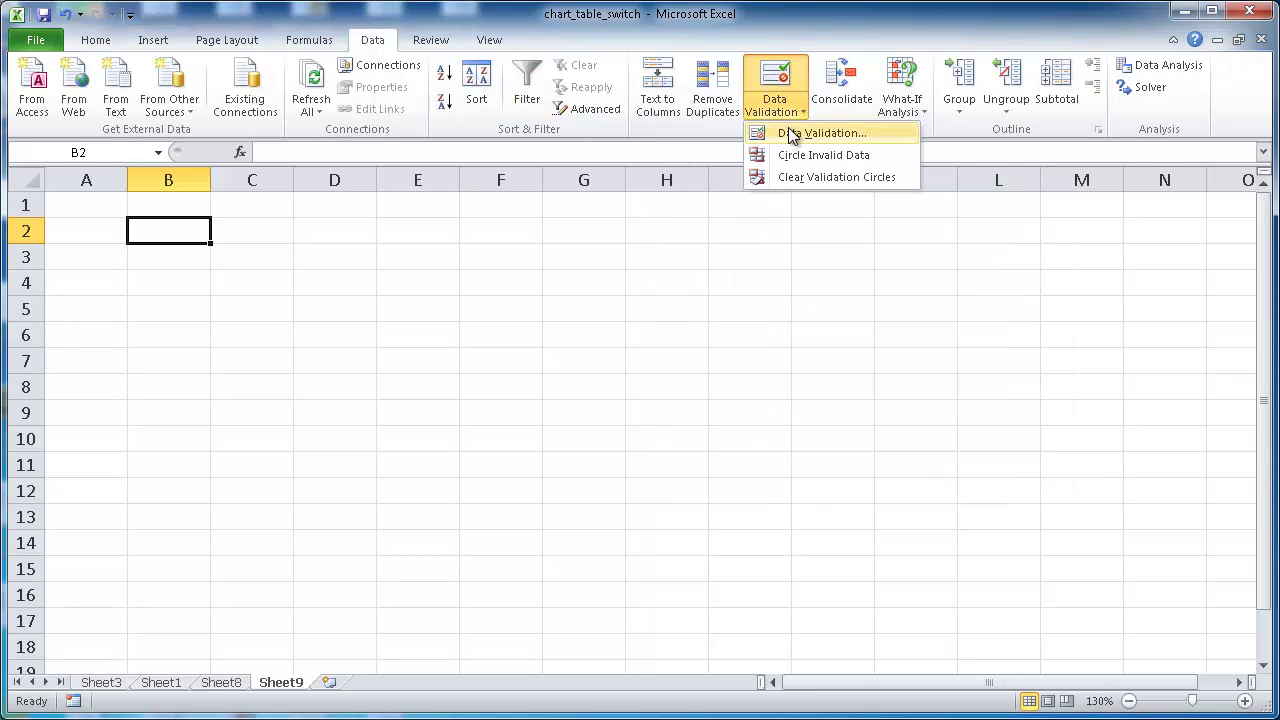
left_click(822, 136)
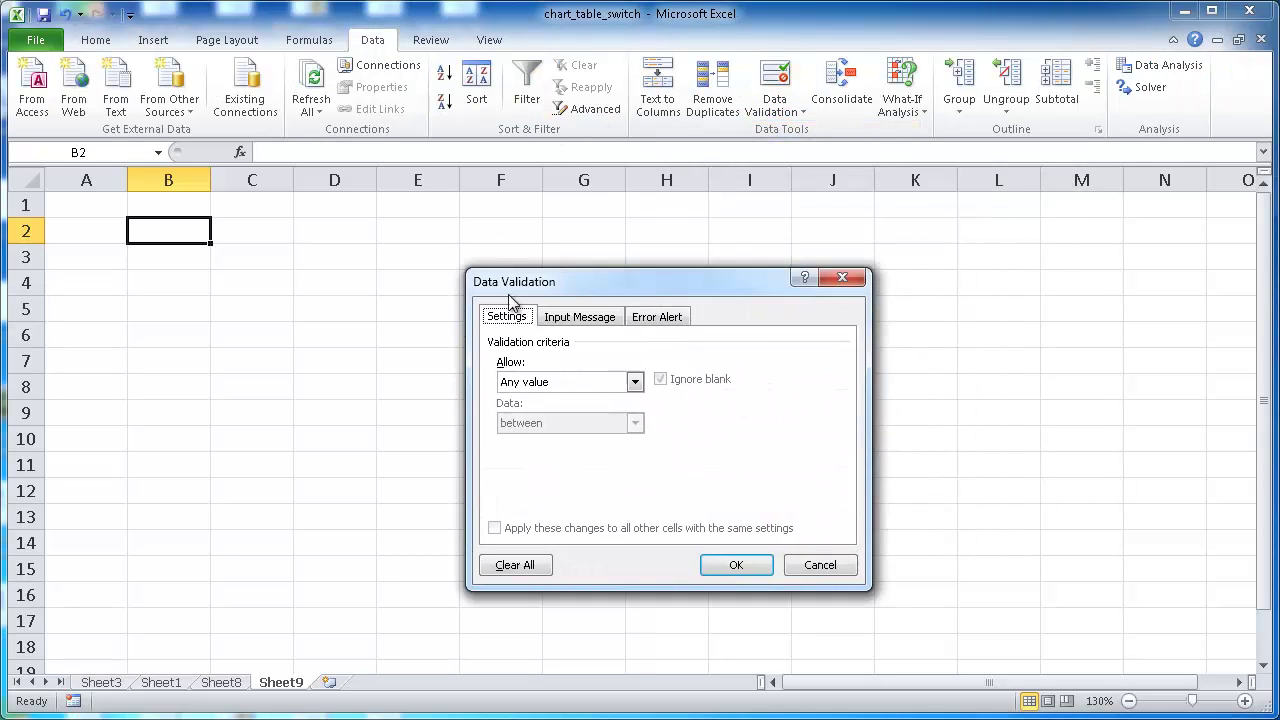
left_click_drag(576, 282, 366, 277)
left_click(424, 376)
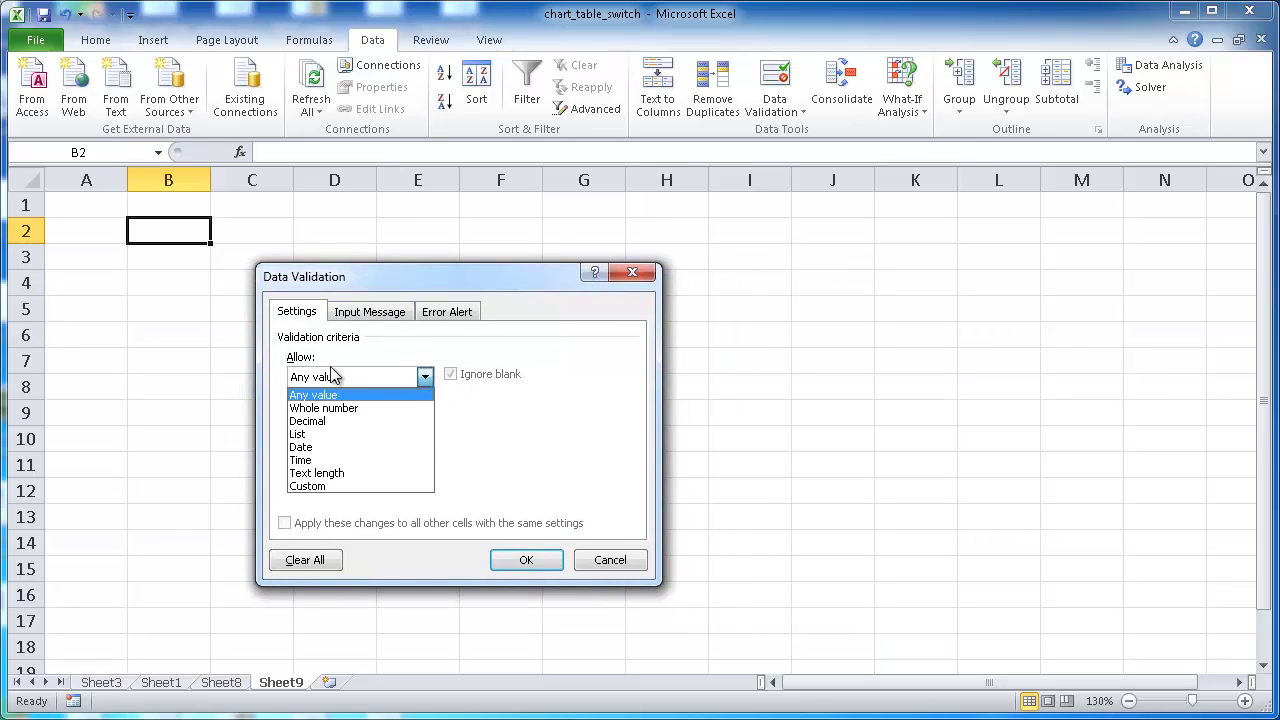
left_click(320, 434)
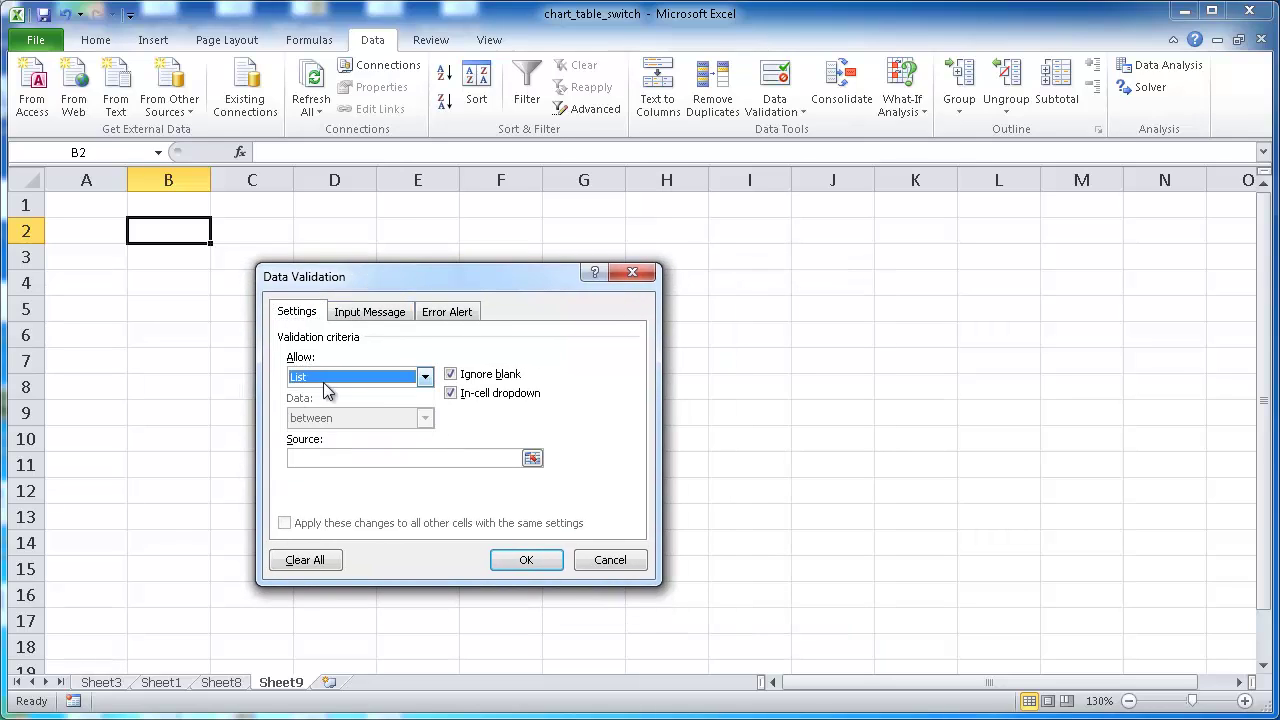
left_click(312, 457)
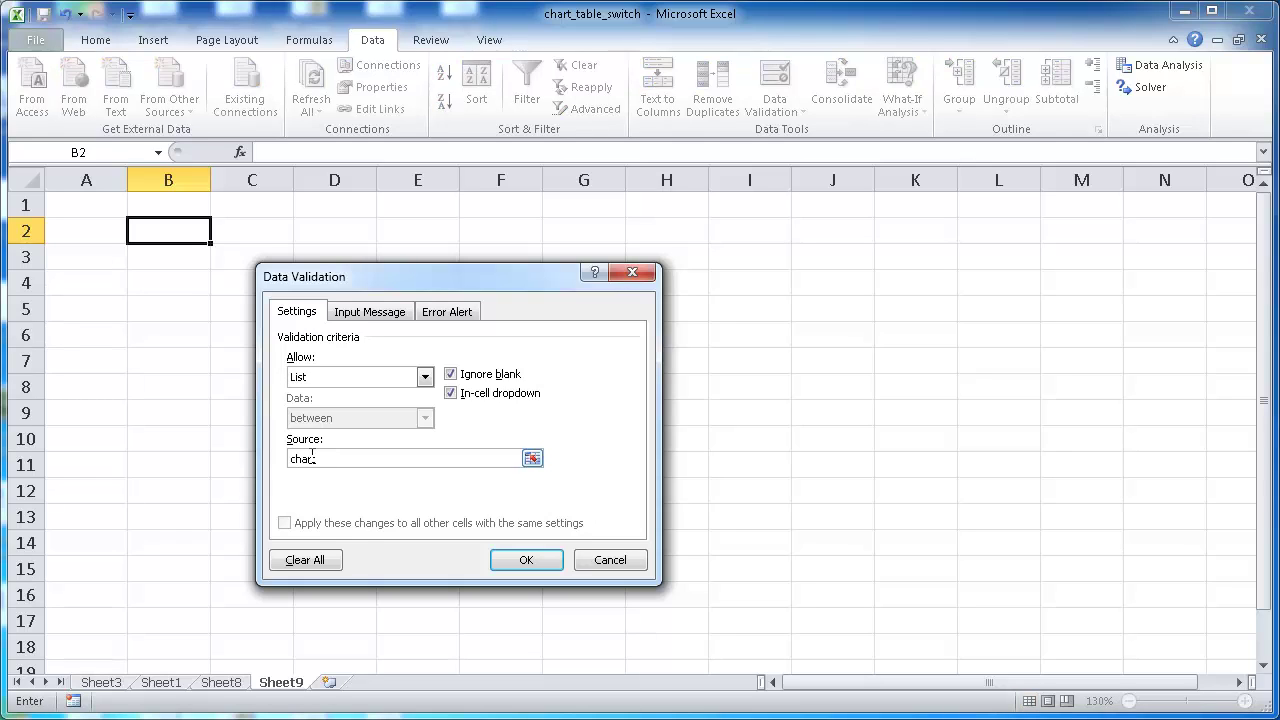
type("chart_list")
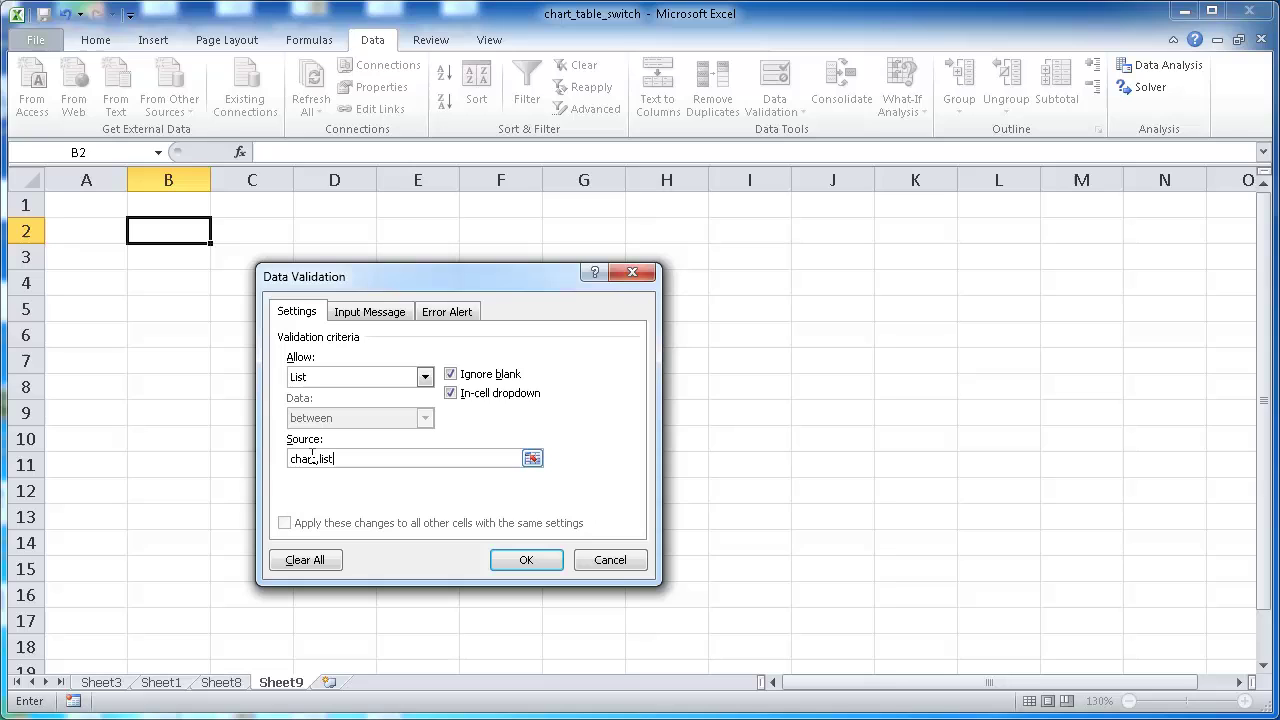
left_click(546, 559)
left_click(219, 233)
- Type the heading 'Chart or Table' into B1
left_click(177, 201)
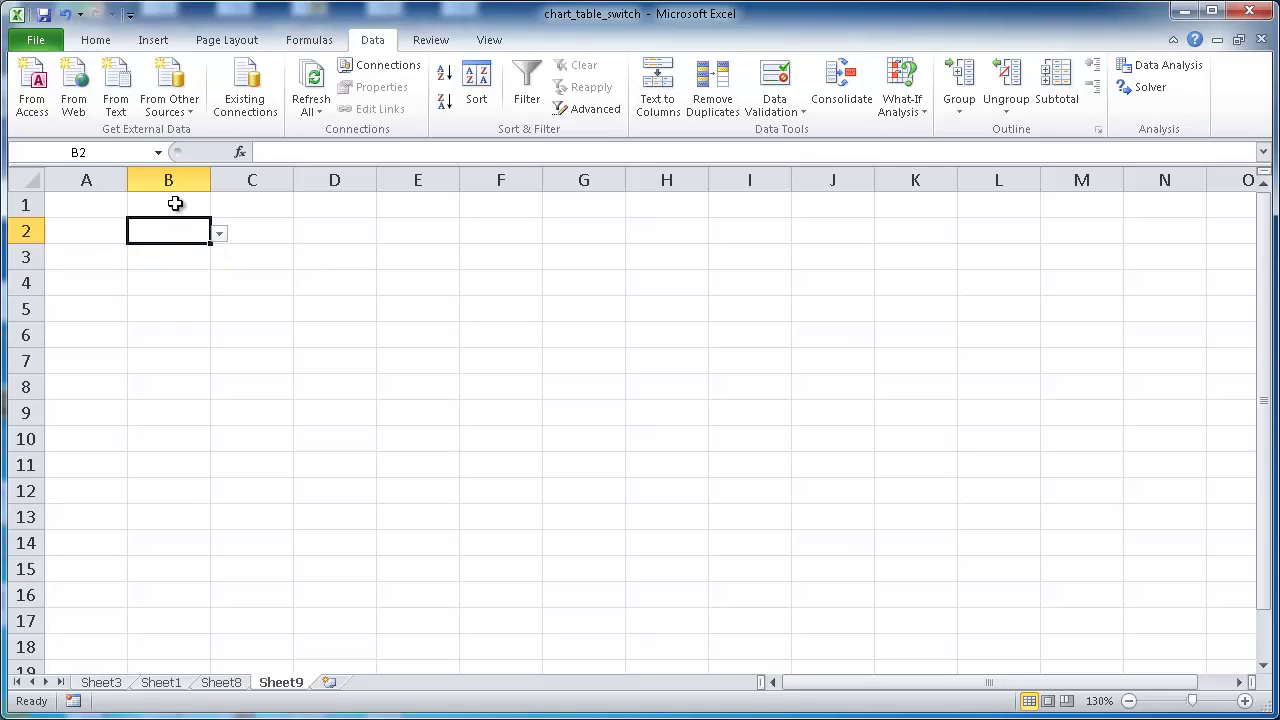
left_click(175, 204)
type("Chart or Table")
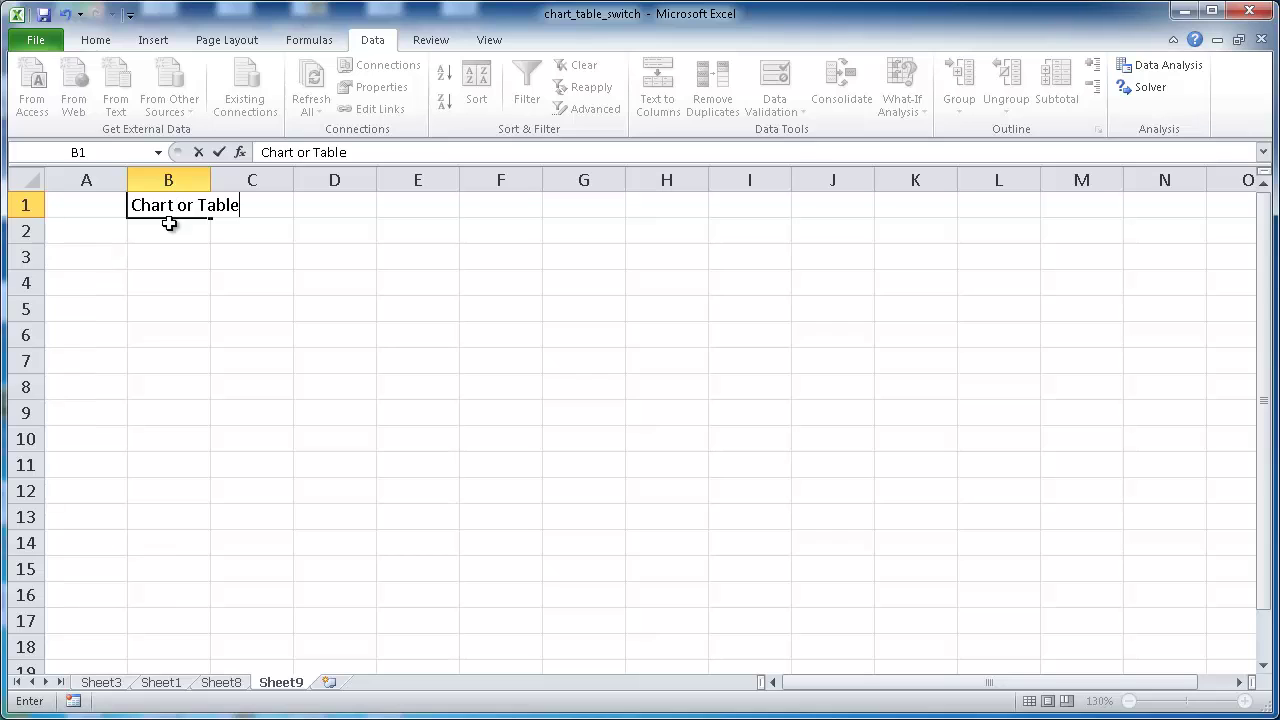
left_click(172, 227)
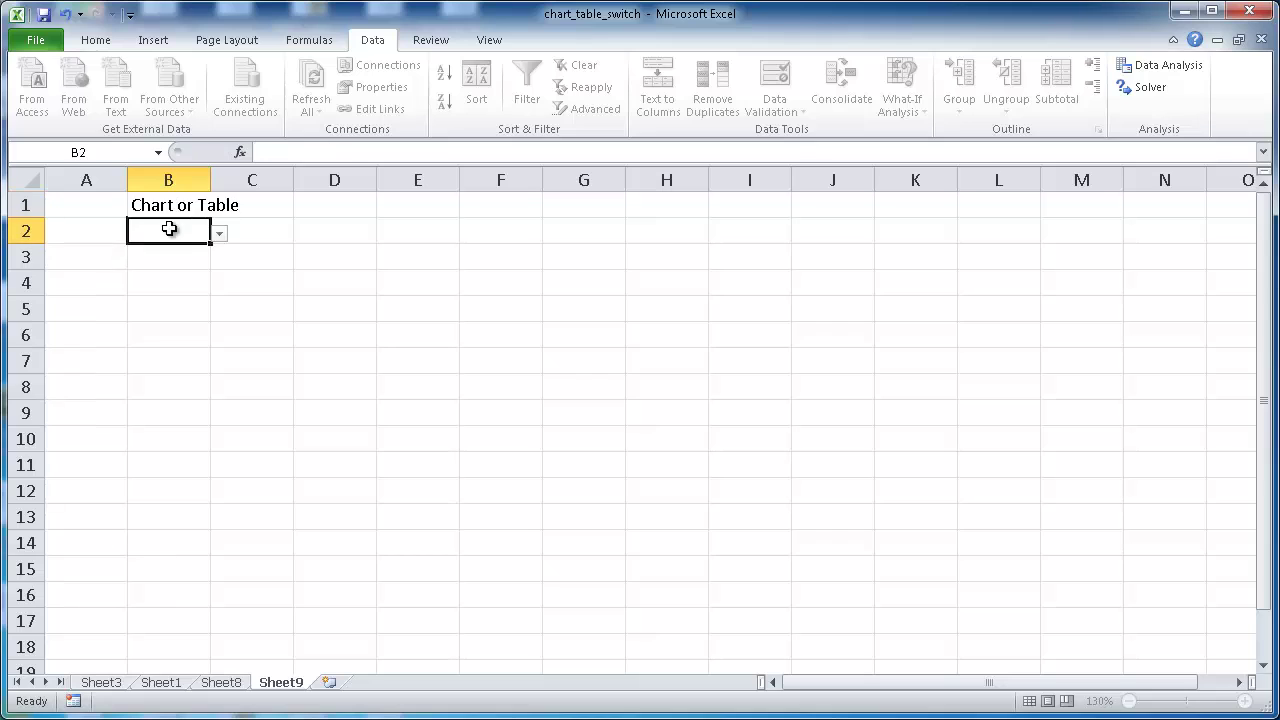
- Change B2's list source to chart,table, test the dropdown, and widen column B
left_click(219, 233)
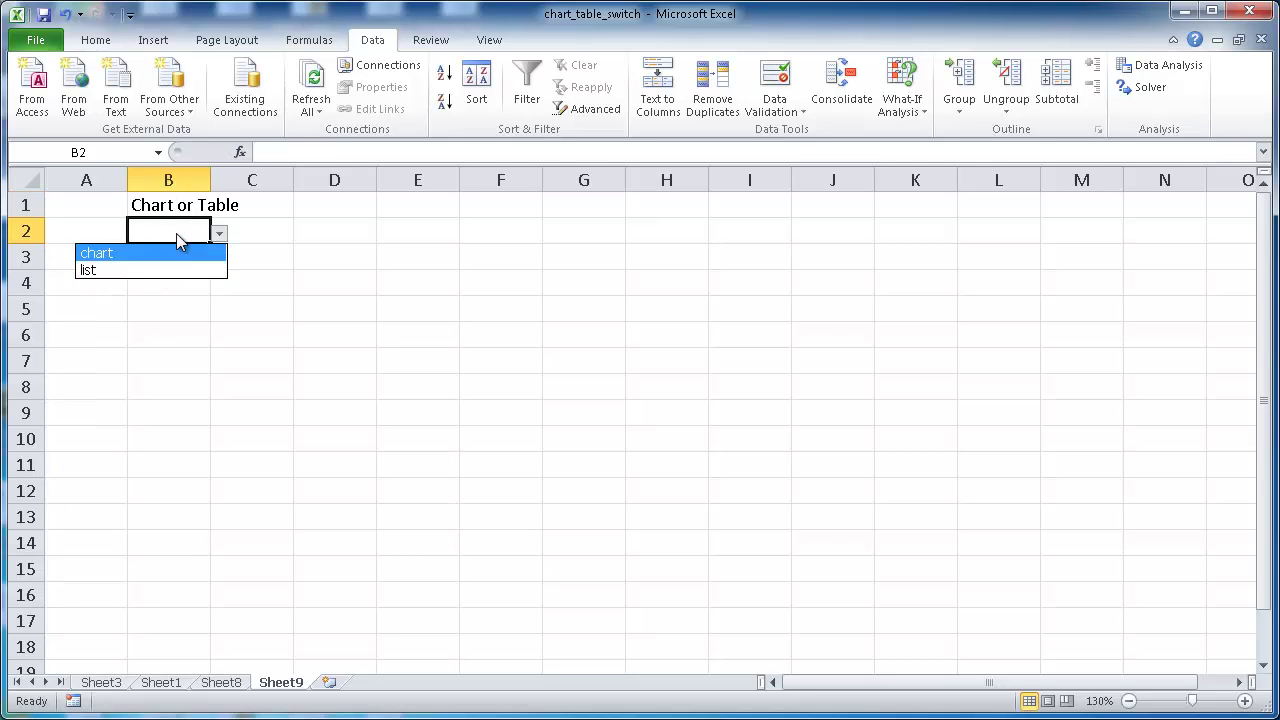
left_click(176, 233)
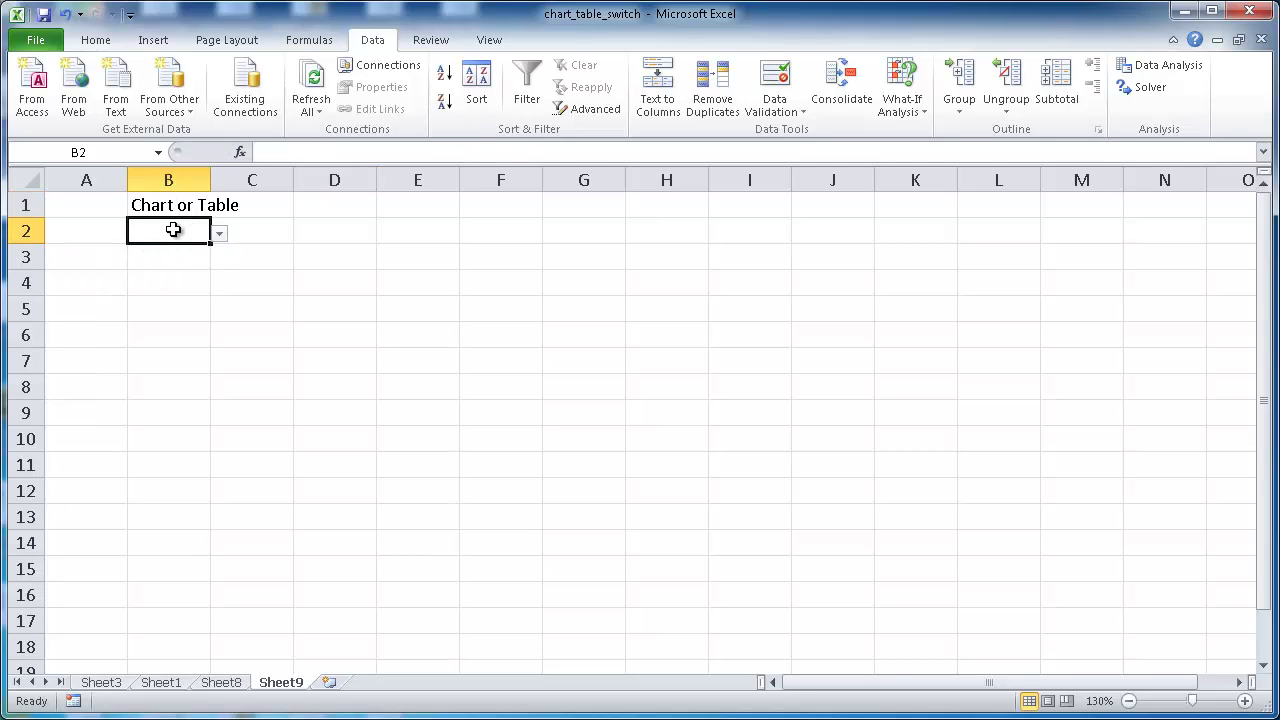
key("alt+a")
key("v")
key("v")
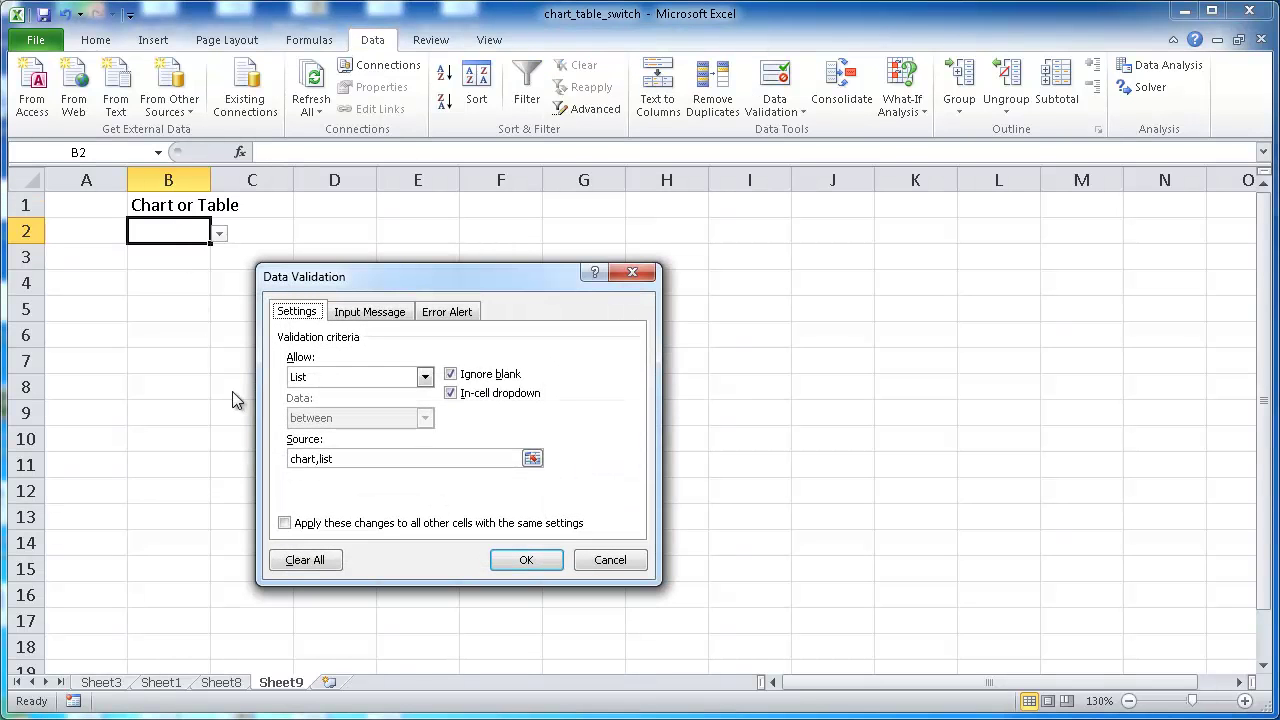
left_click(341, 459)
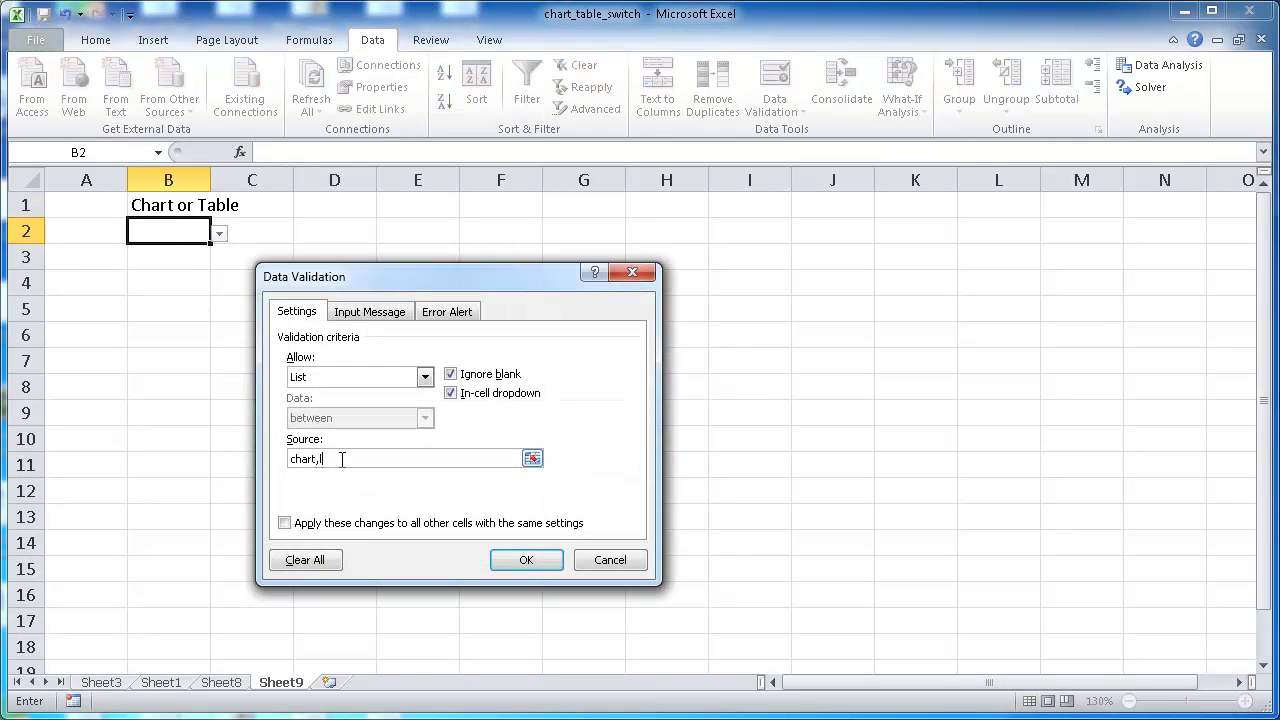
type("table")
left_click(526, 560)
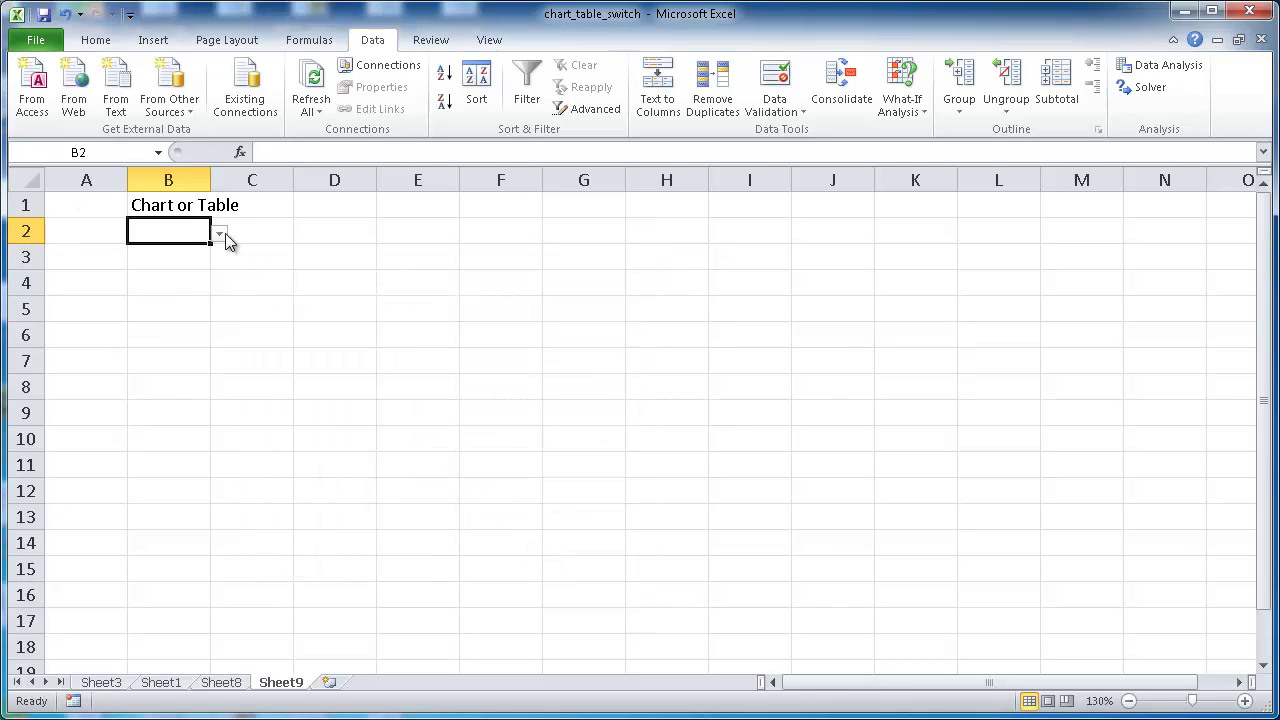
left_click(220, 233)
left_click(204, 187)
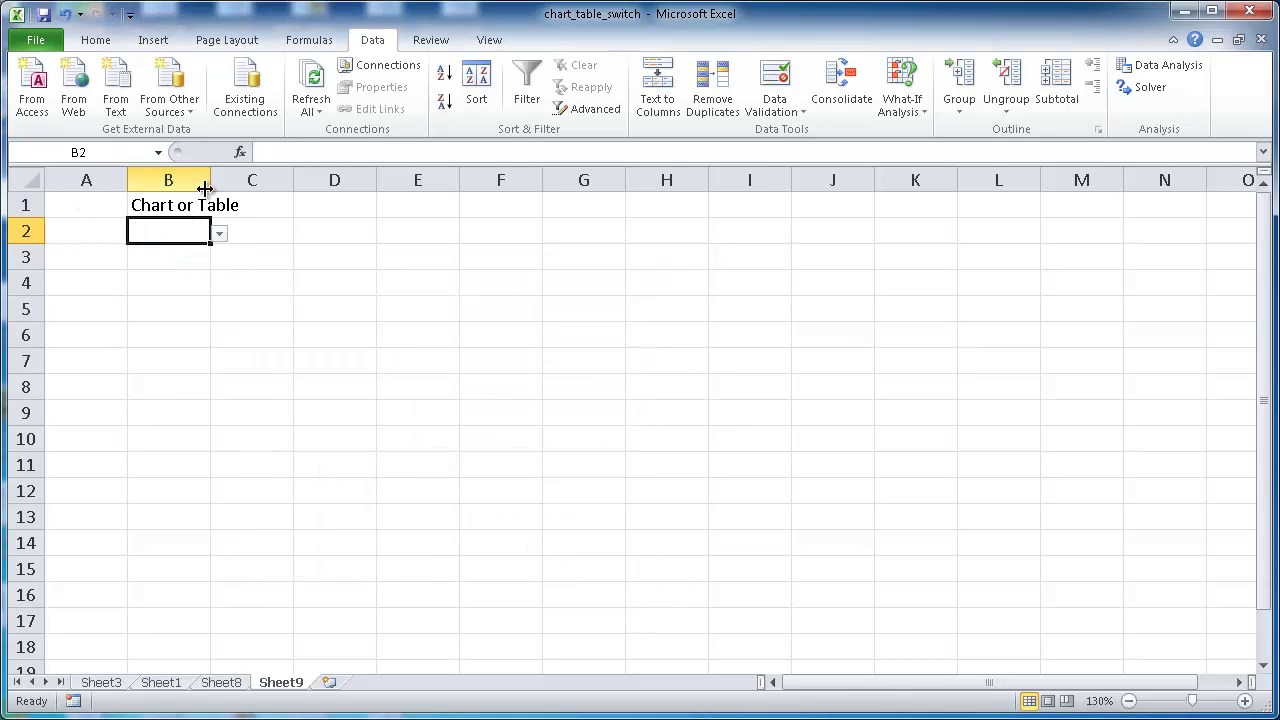
left_click_drag(209, 186, 190, 228)
- Give B1:B2 all borders, apply the Accent1 cell style to B1, and check B2's choices
left_click(96, 40)
left_click(196, 101)
left_click(229, 203)
left_click(855, 106)
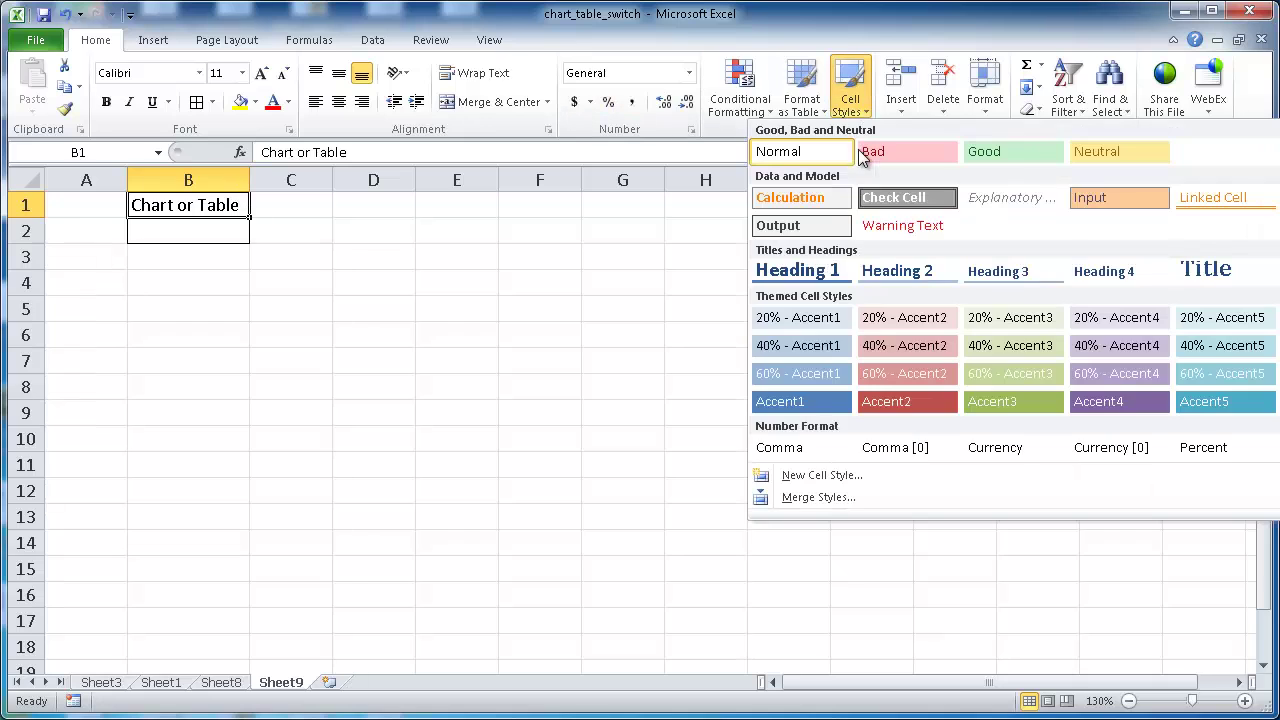
left_click(808, 400)
left_click(236, 232)
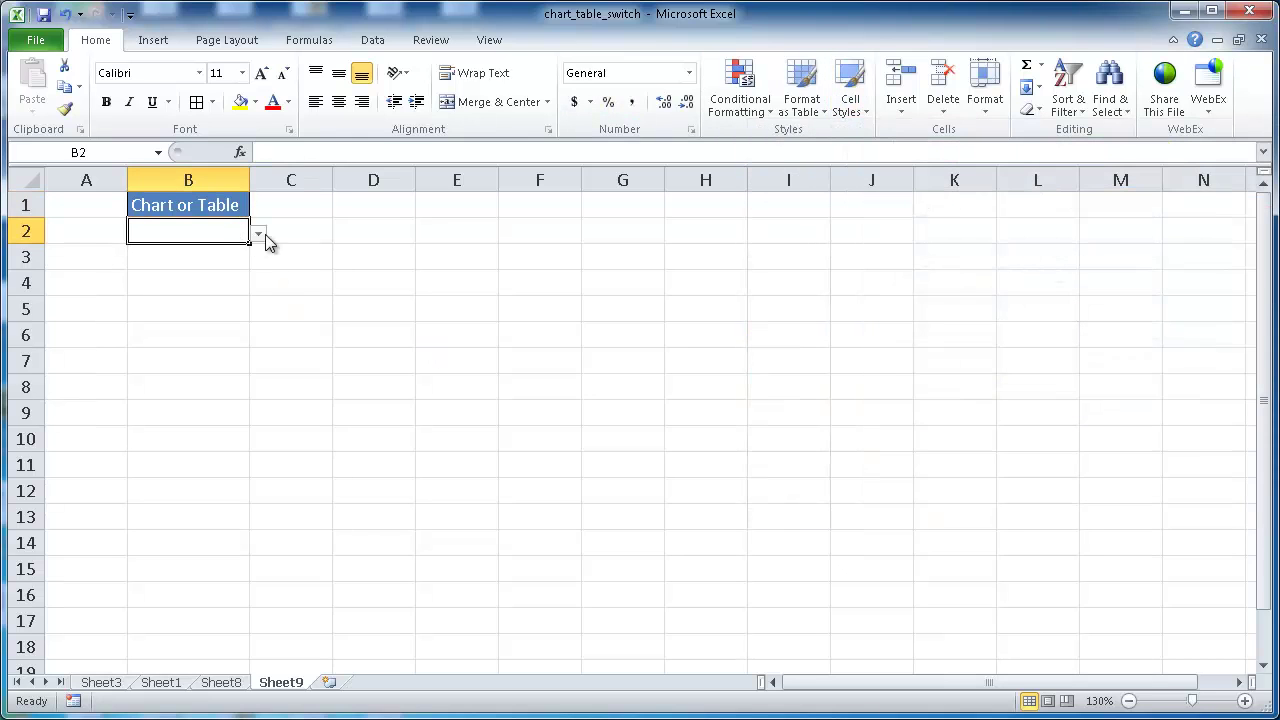
left_click(259, 234)
left_click(209, 236)
- Copy cell A2 and paste it as a Linked Picture at B4, then deselect it
left_click(84, 230)
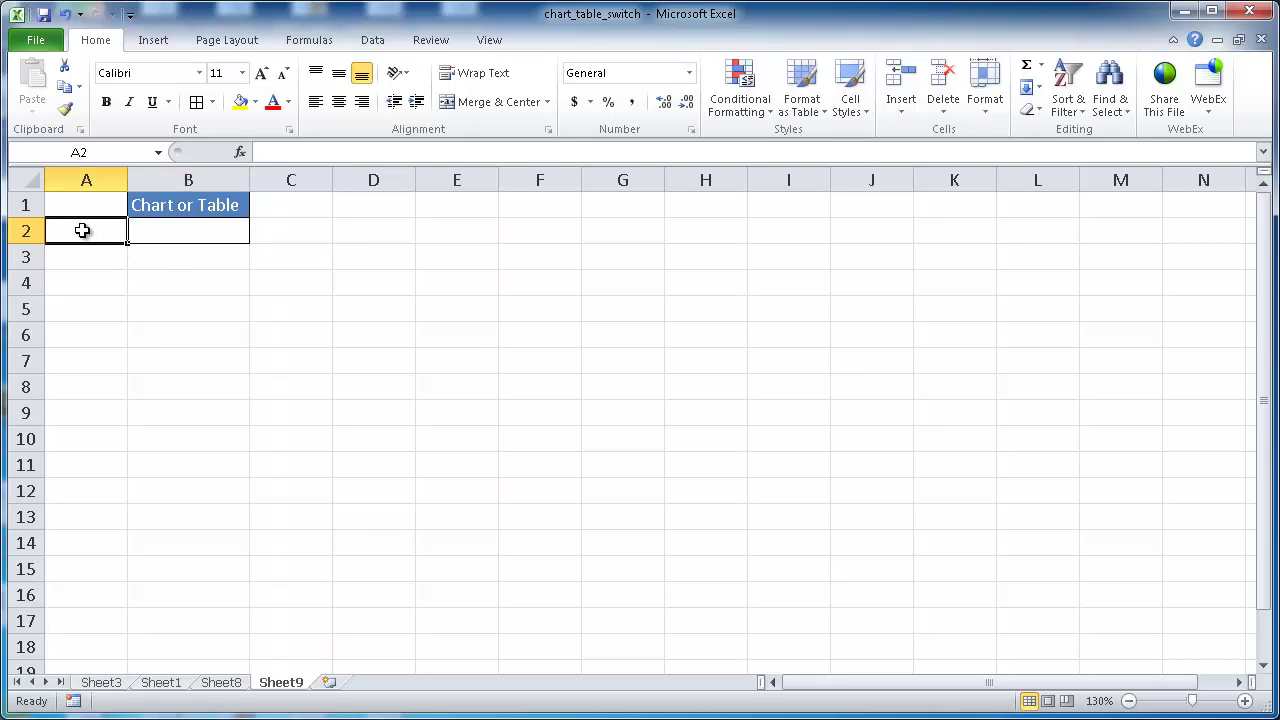
key("ctrl+c")
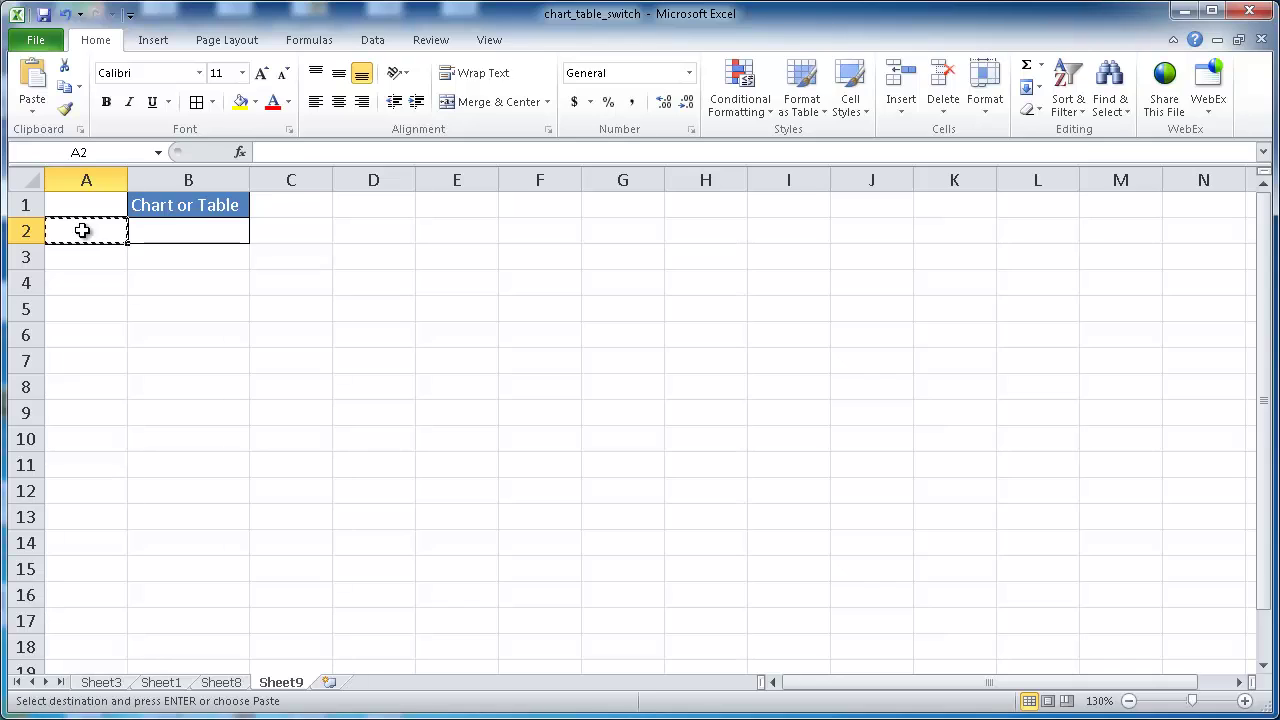
left_click(158, 285)
left_click(31, 105)
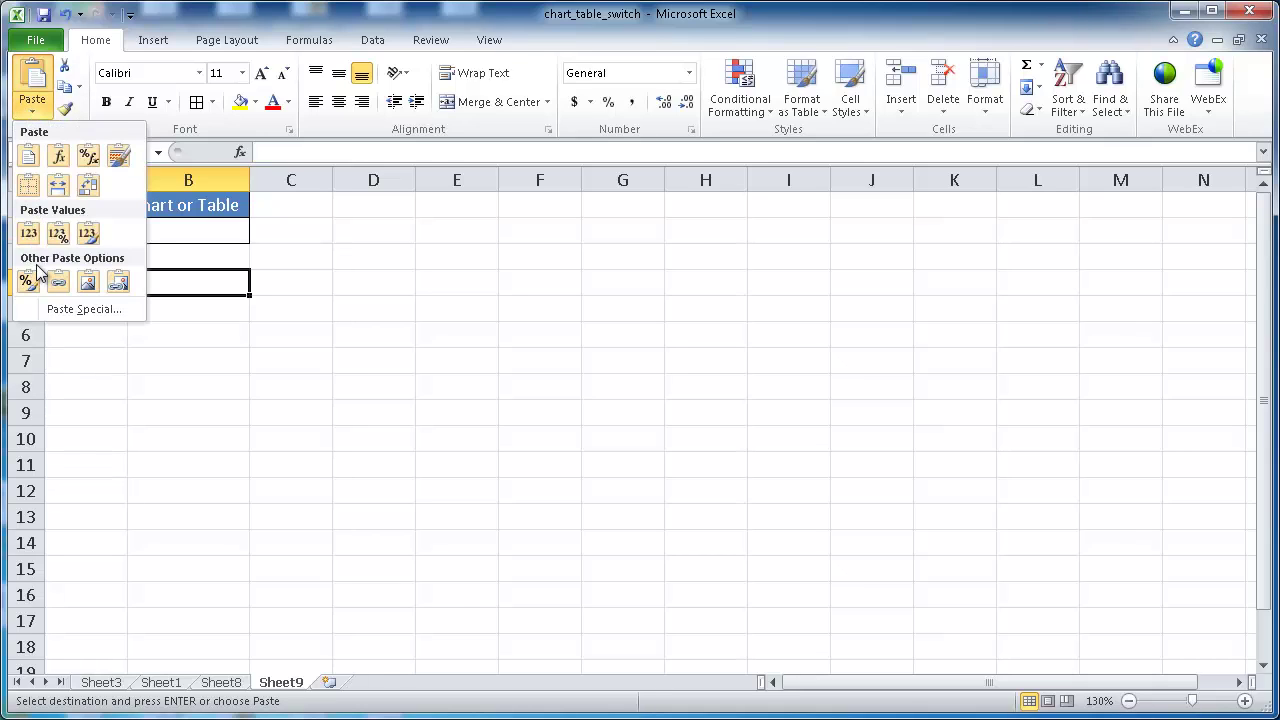
left_click(115, 284)
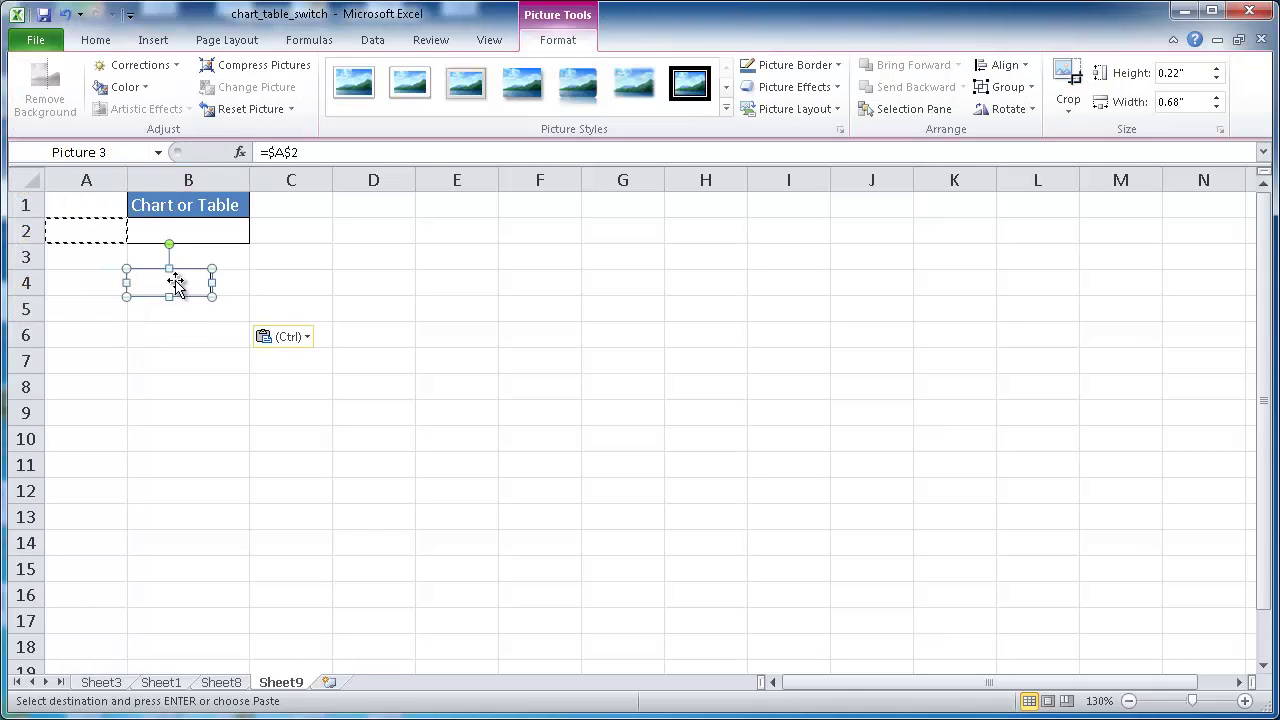
left_click(222, 292)
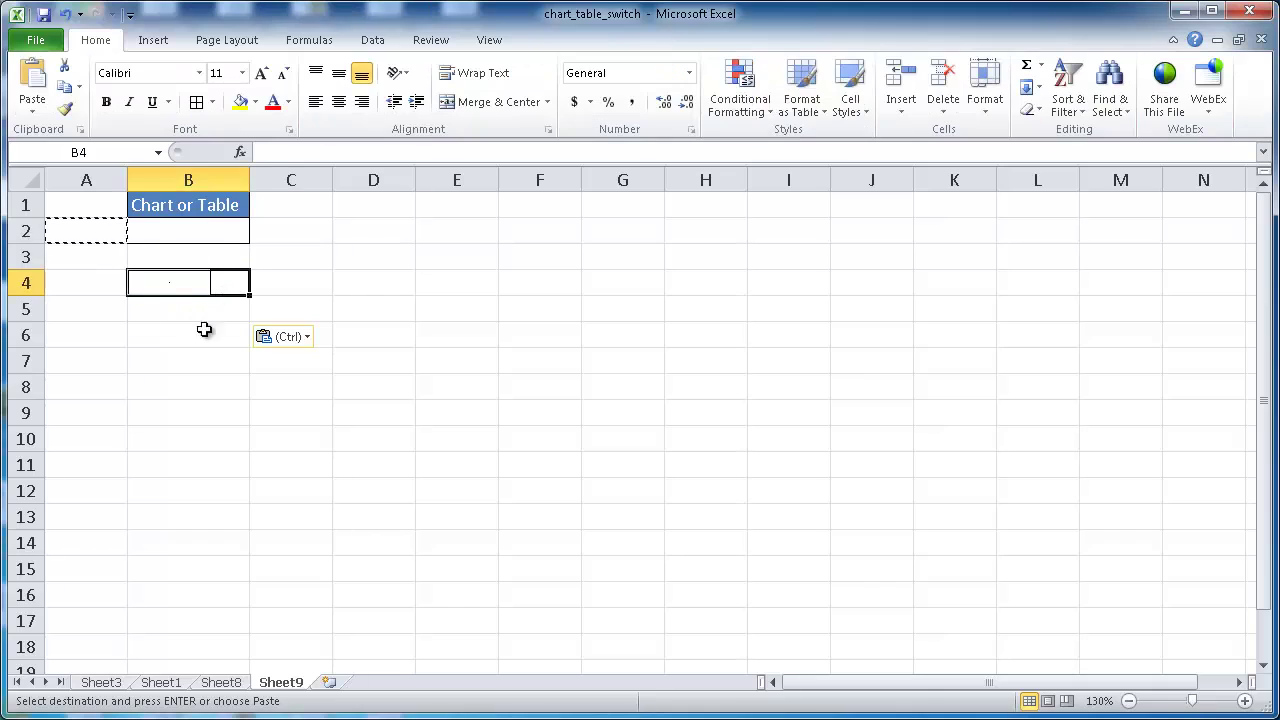
left_click(176, 328)
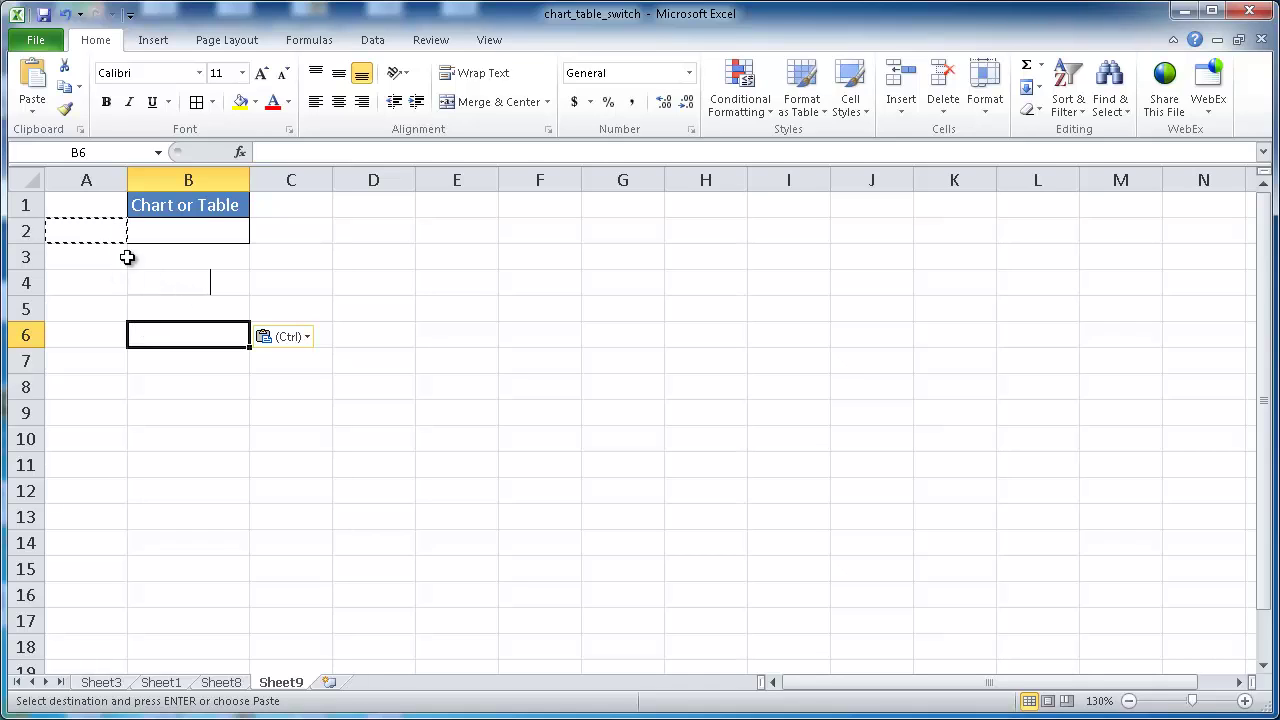
- Make Sheet9's linked picture reference the named range chart2 by setting its formula to =chart2
left_click(156, 287)
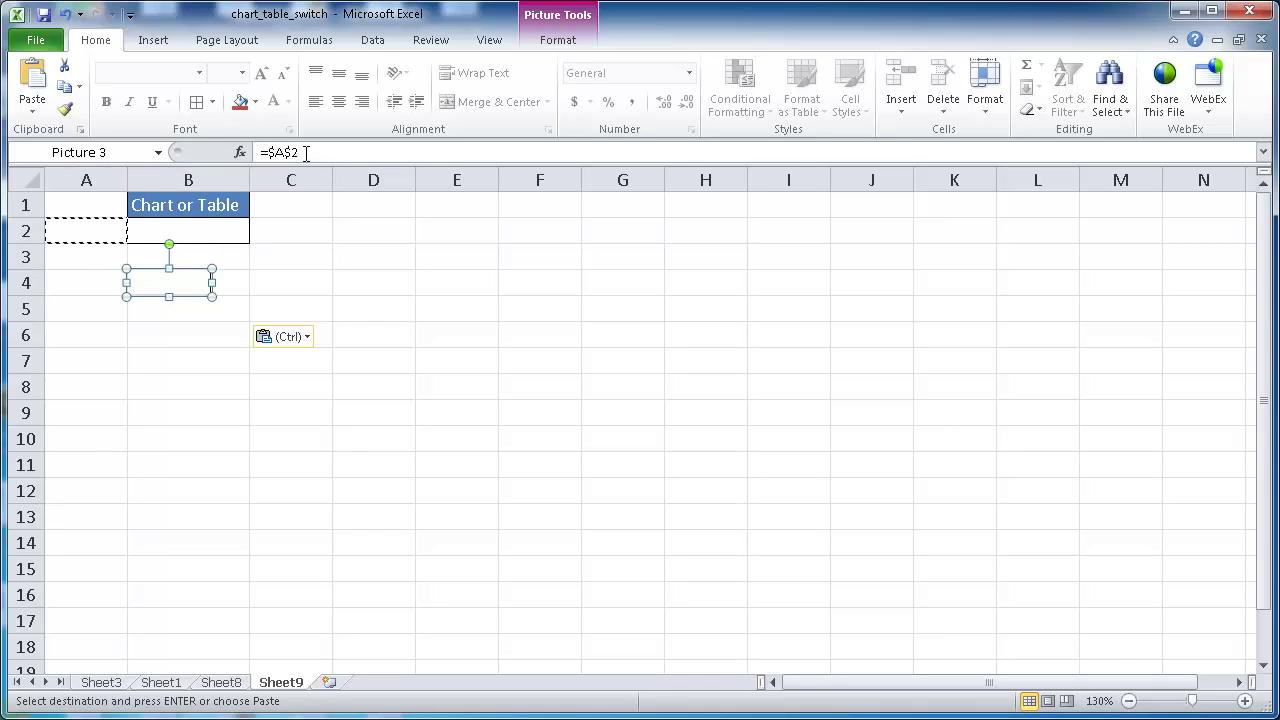
left_click(307, 152)
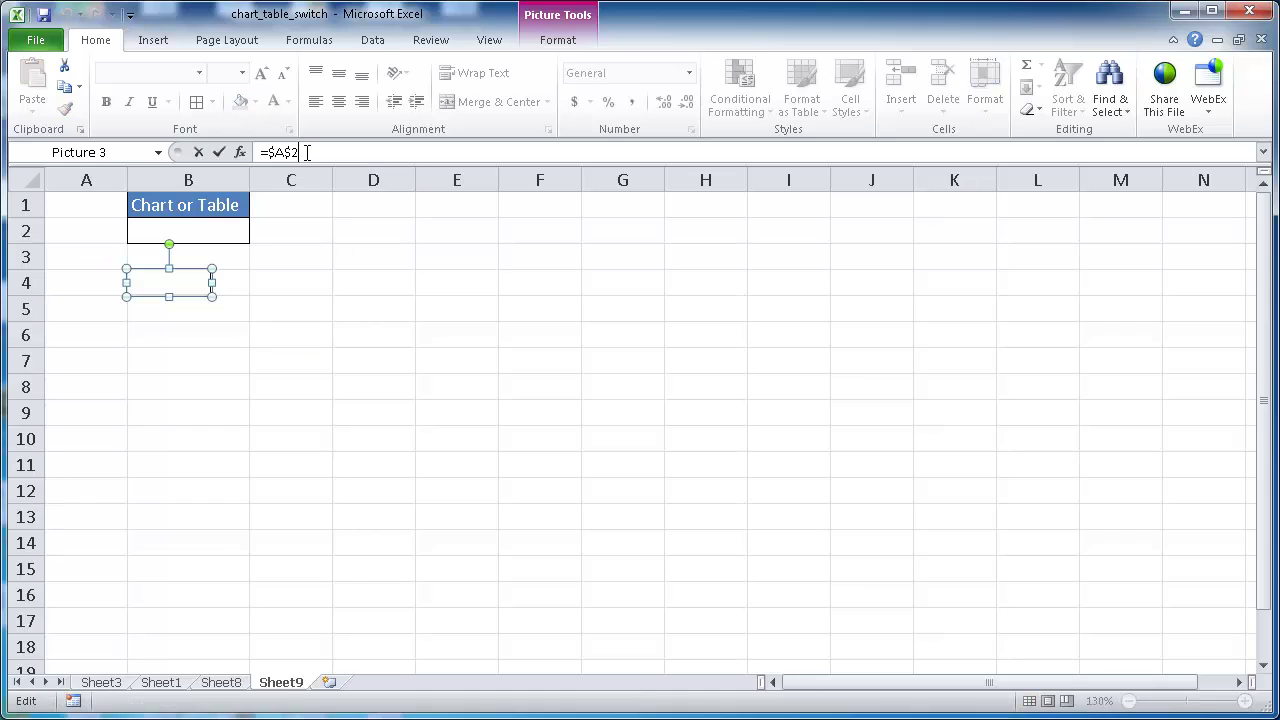
type("=chart2")
key("Return")
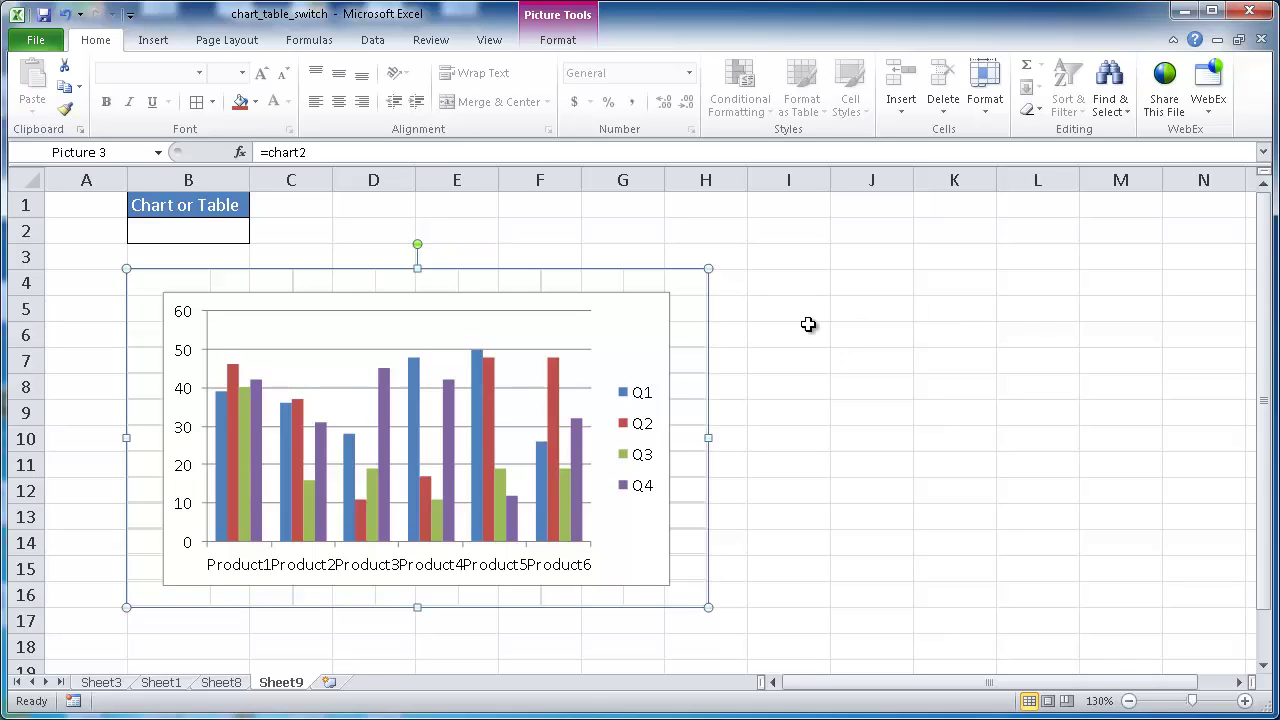
- Change Product4's Q4 value in Sheet8 cell F6 to 100, then check Sheet9's picture
left_click(221, 682)
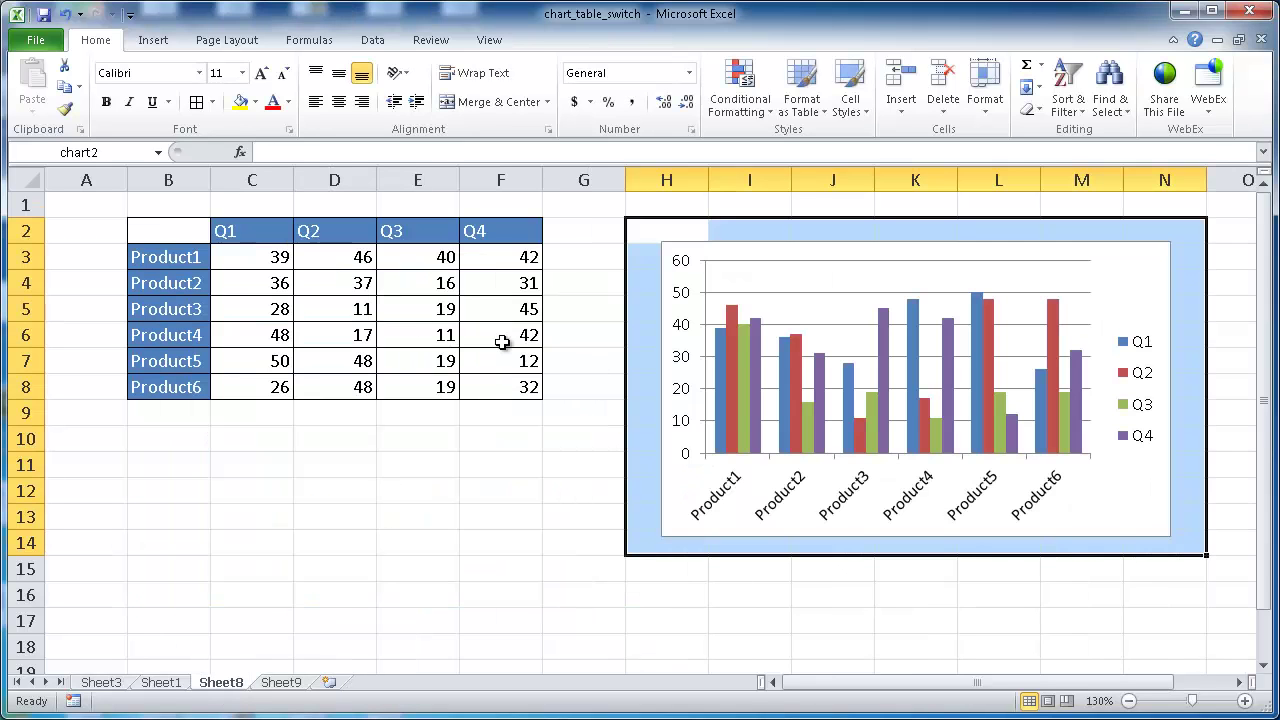
left_click(512, 335)
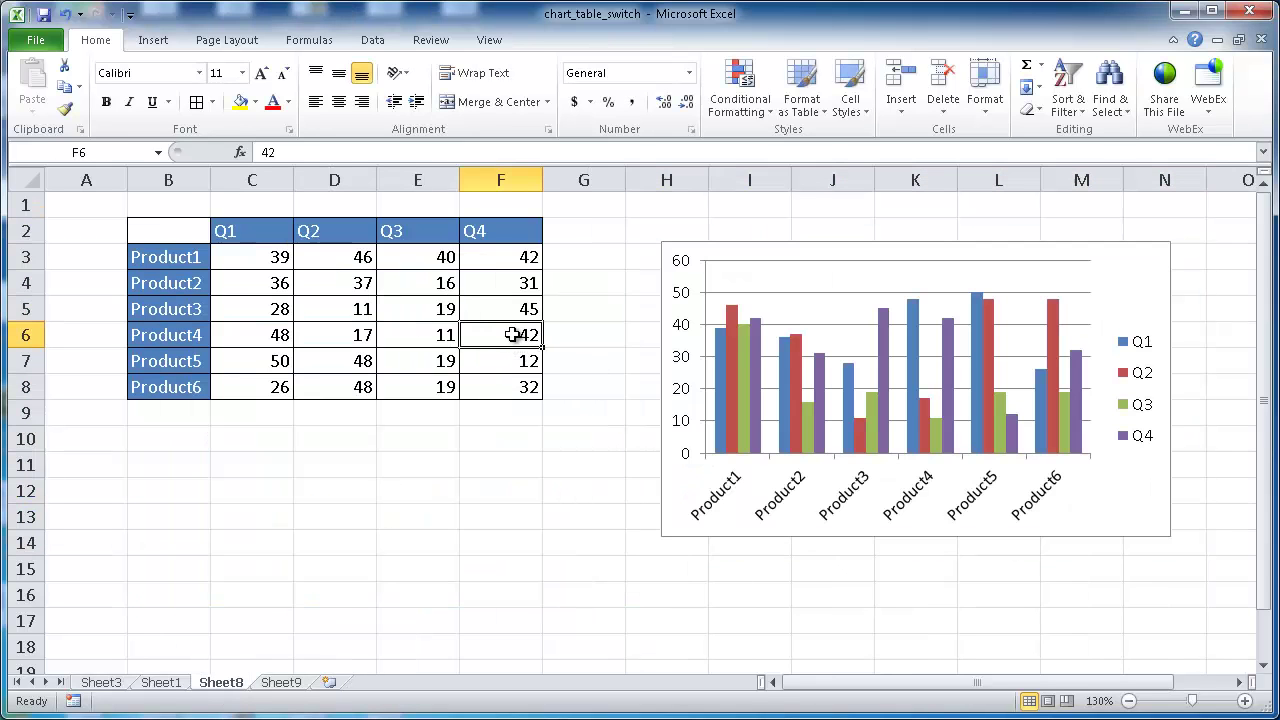
double_click(267, 152)
type("1")
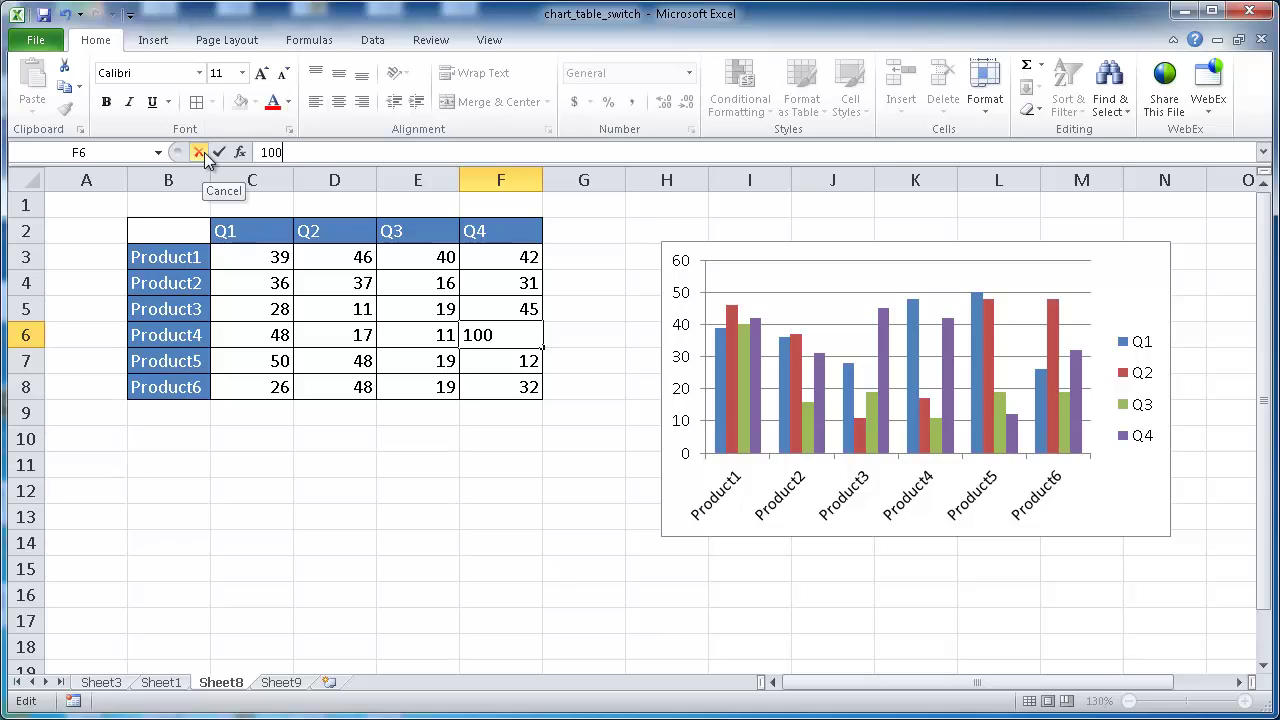
type("00")
key("Return")
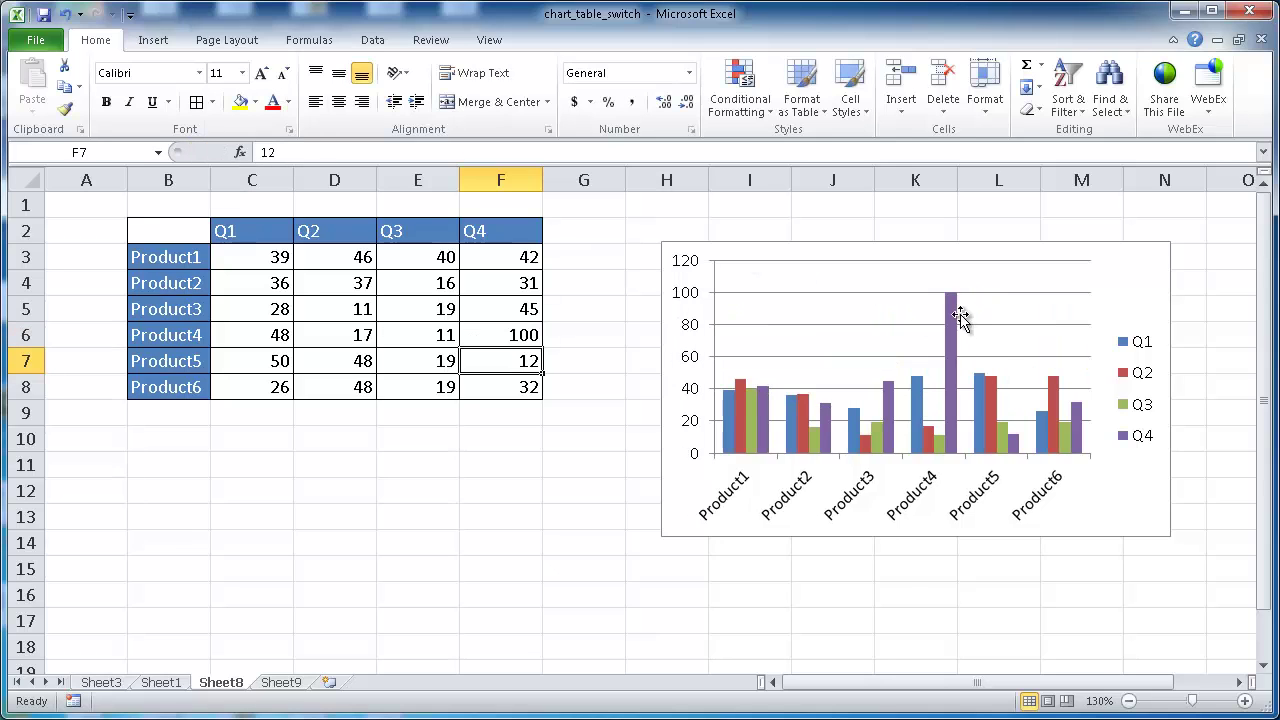
left_click(280, 683)
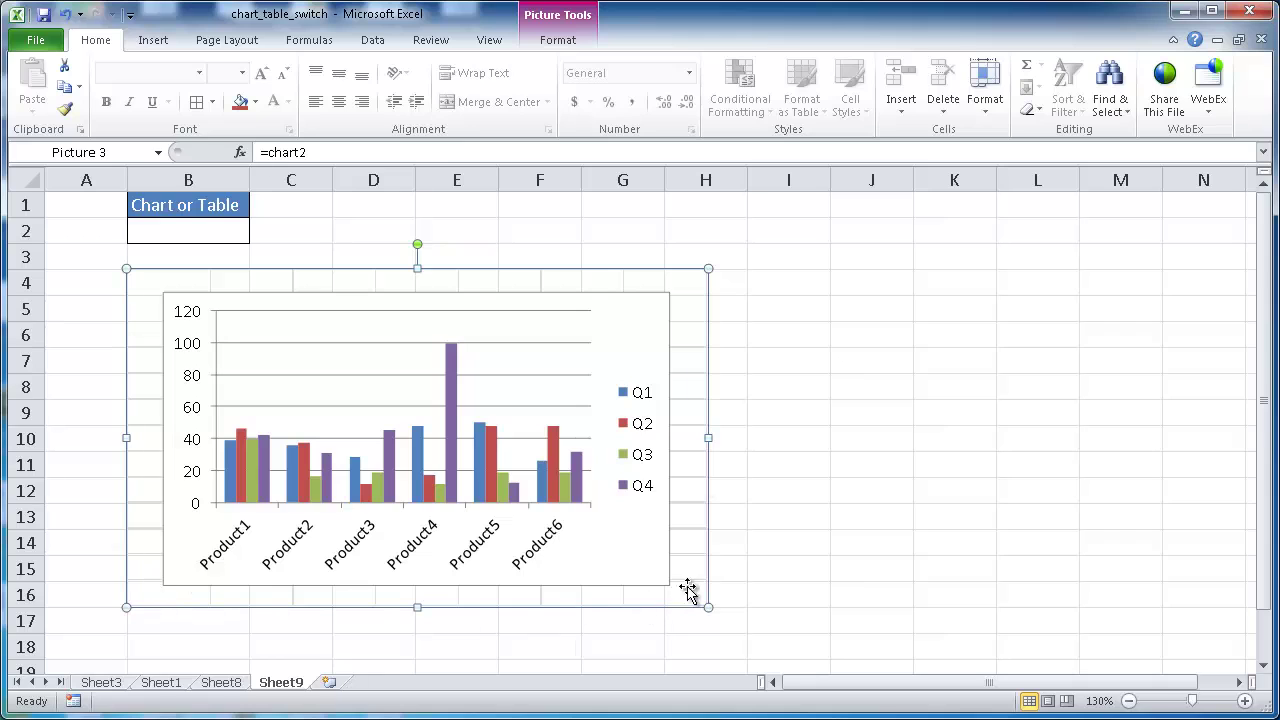
- Turn off gridline display on Sheet8, then return to the Sheet9 picture
left_click(222, 684)
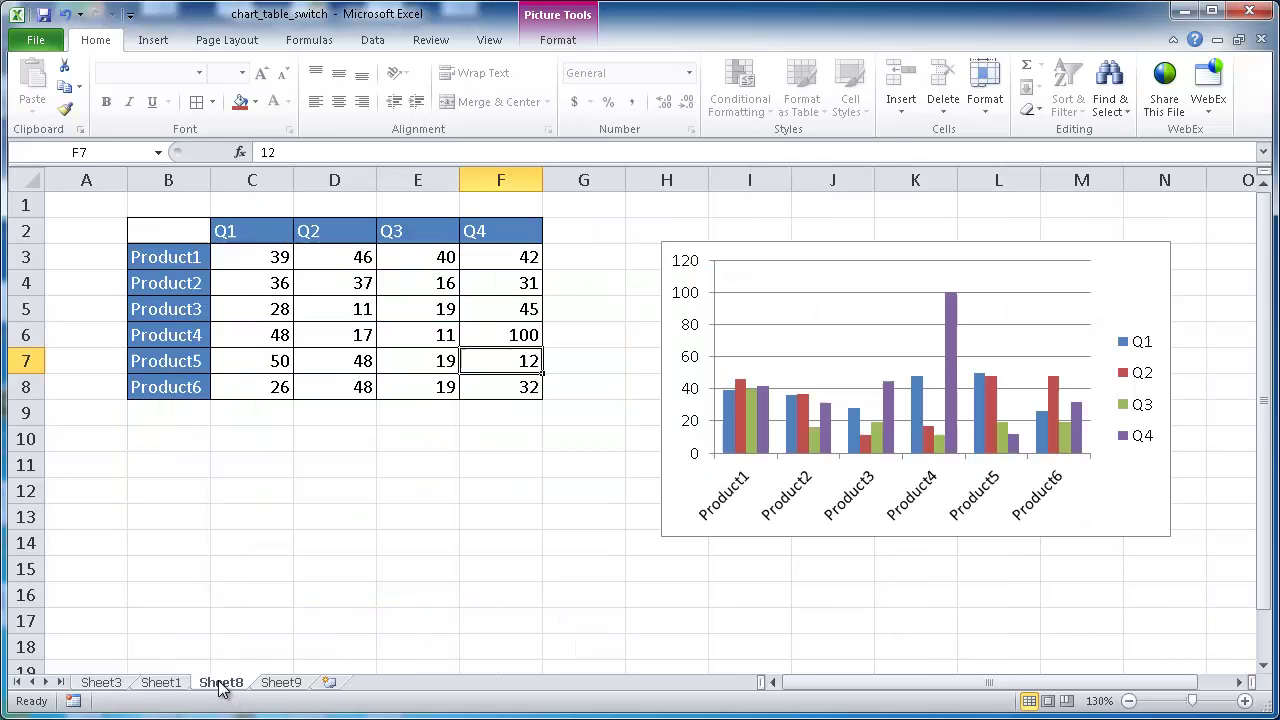
left_click(116, 483)
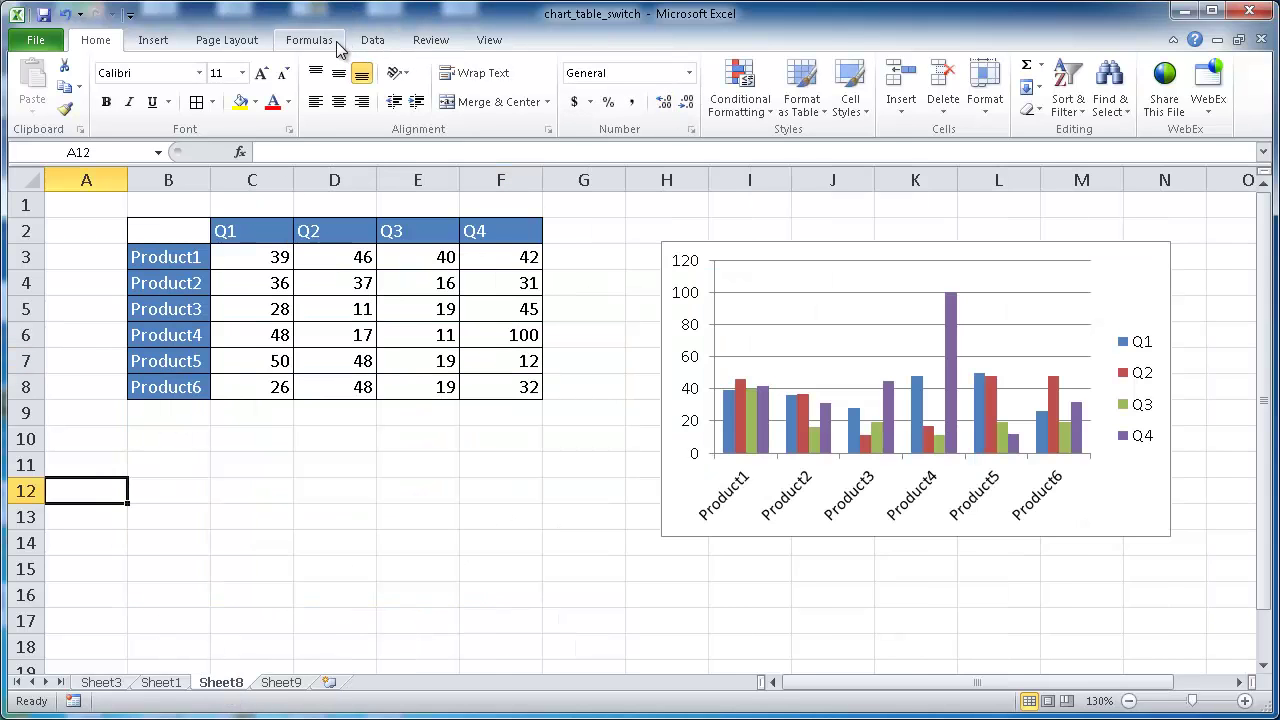
left_click(228, 42)
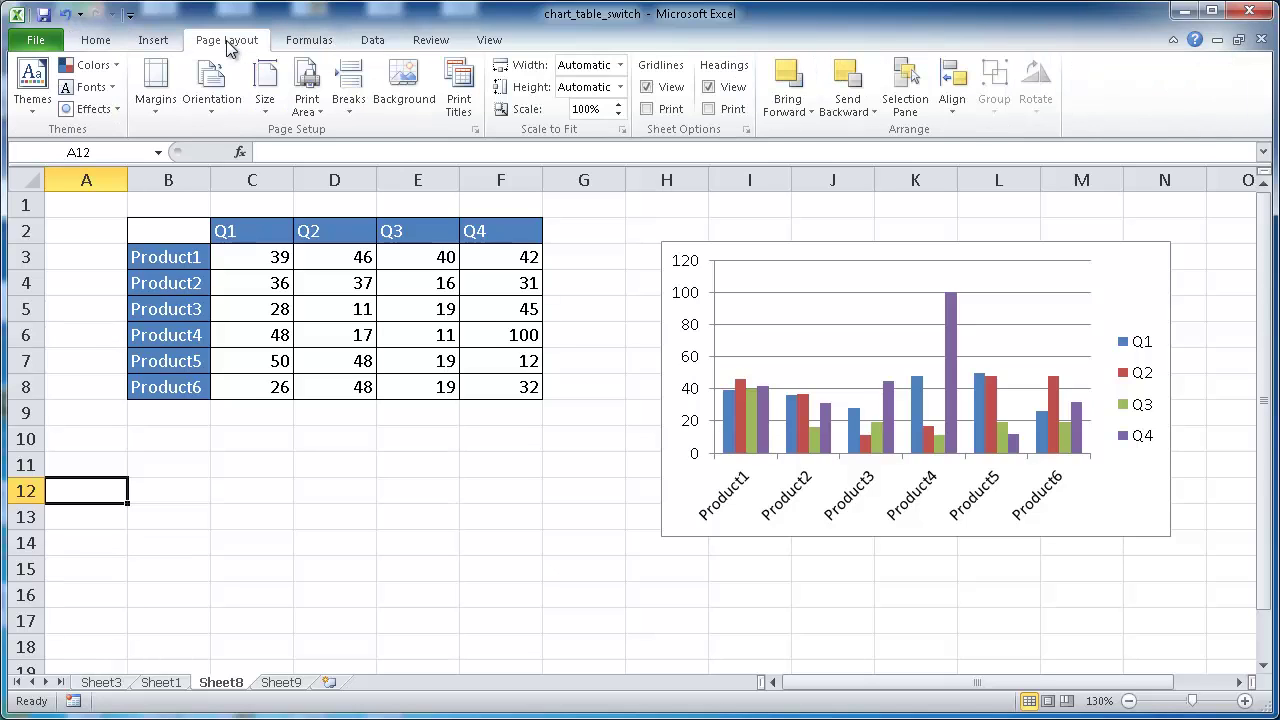
left_click(647, 87)
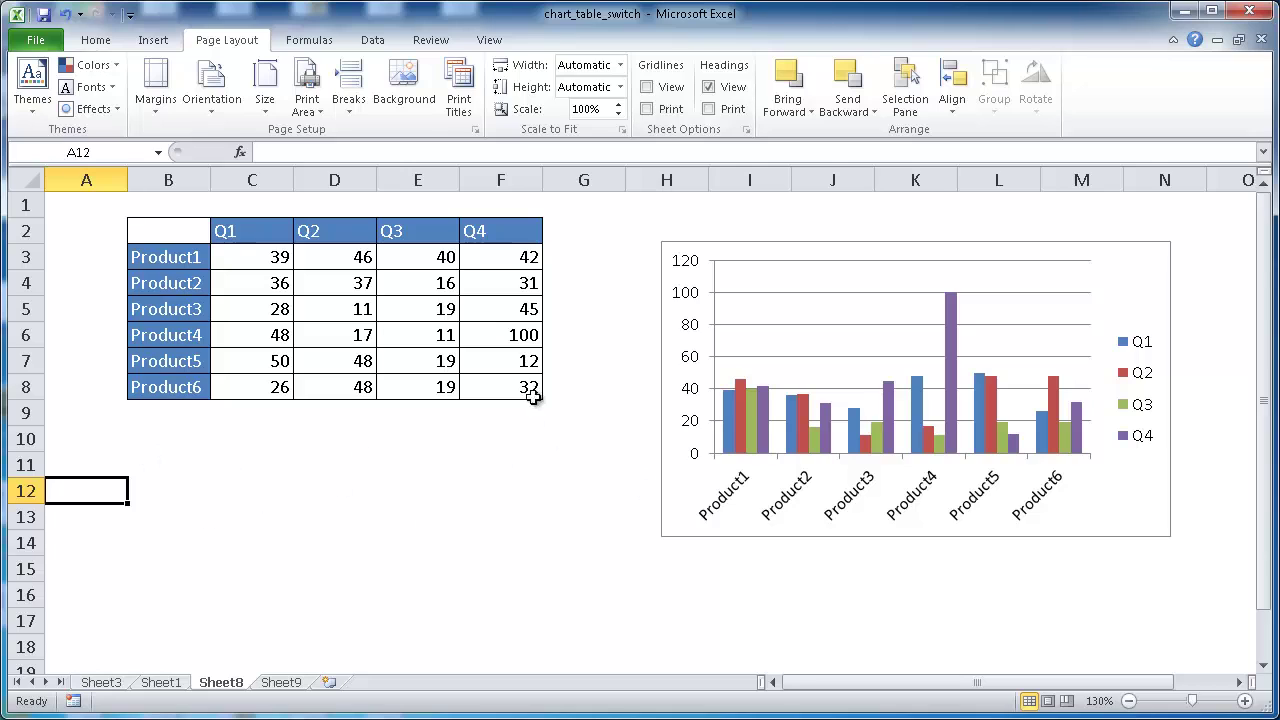
left_click(283, 684)
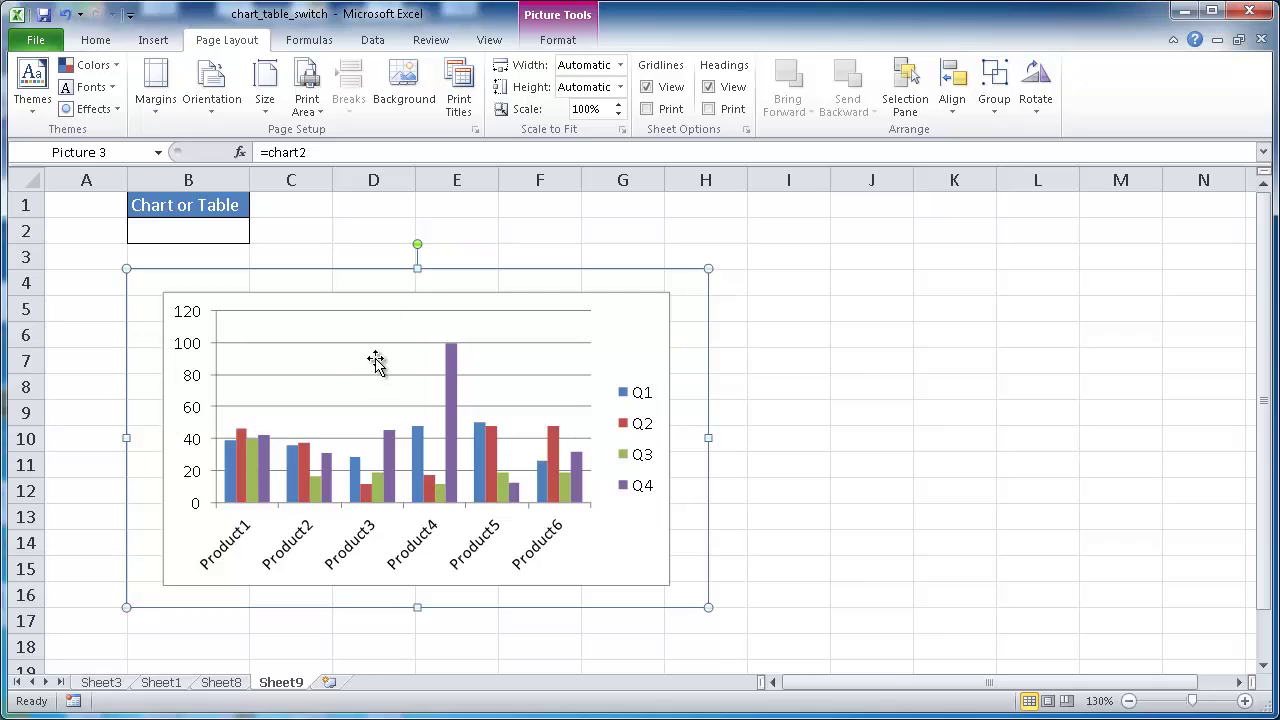
- Visit Sheet1's task list to select the fifth task in M8, then return to Sheet9
left_click(163, 684)
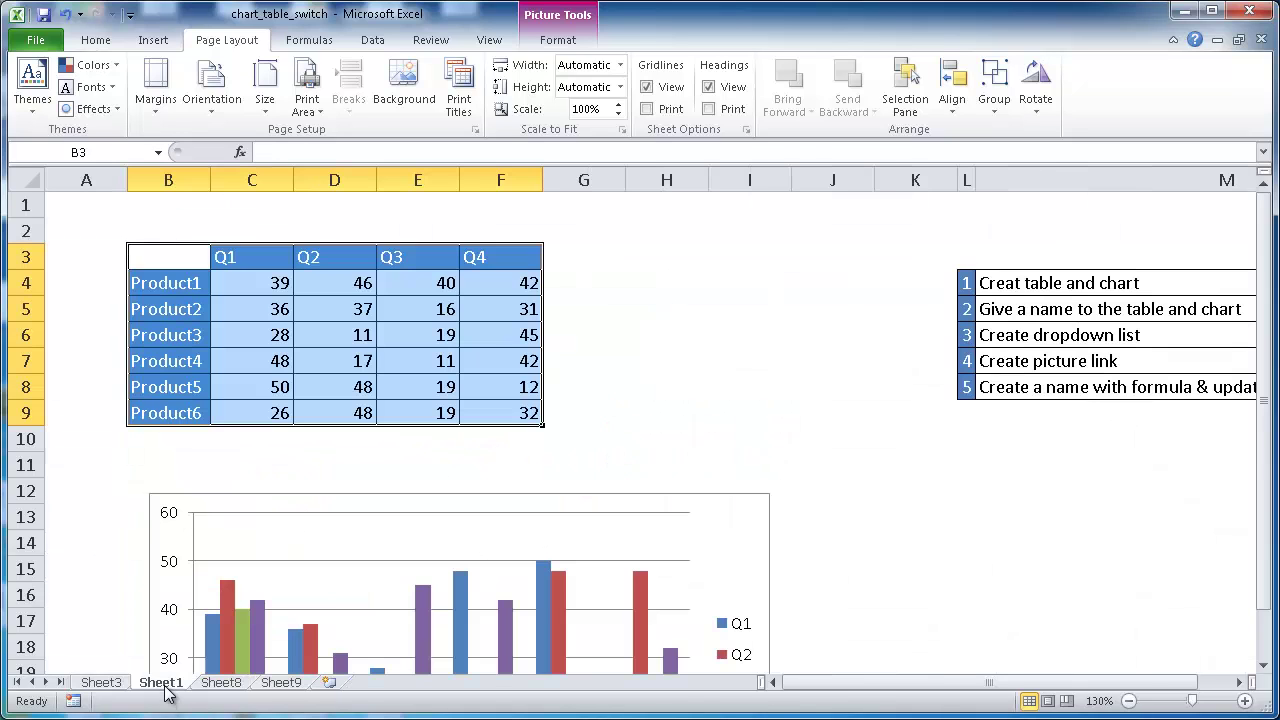
left_click(1043, 388)
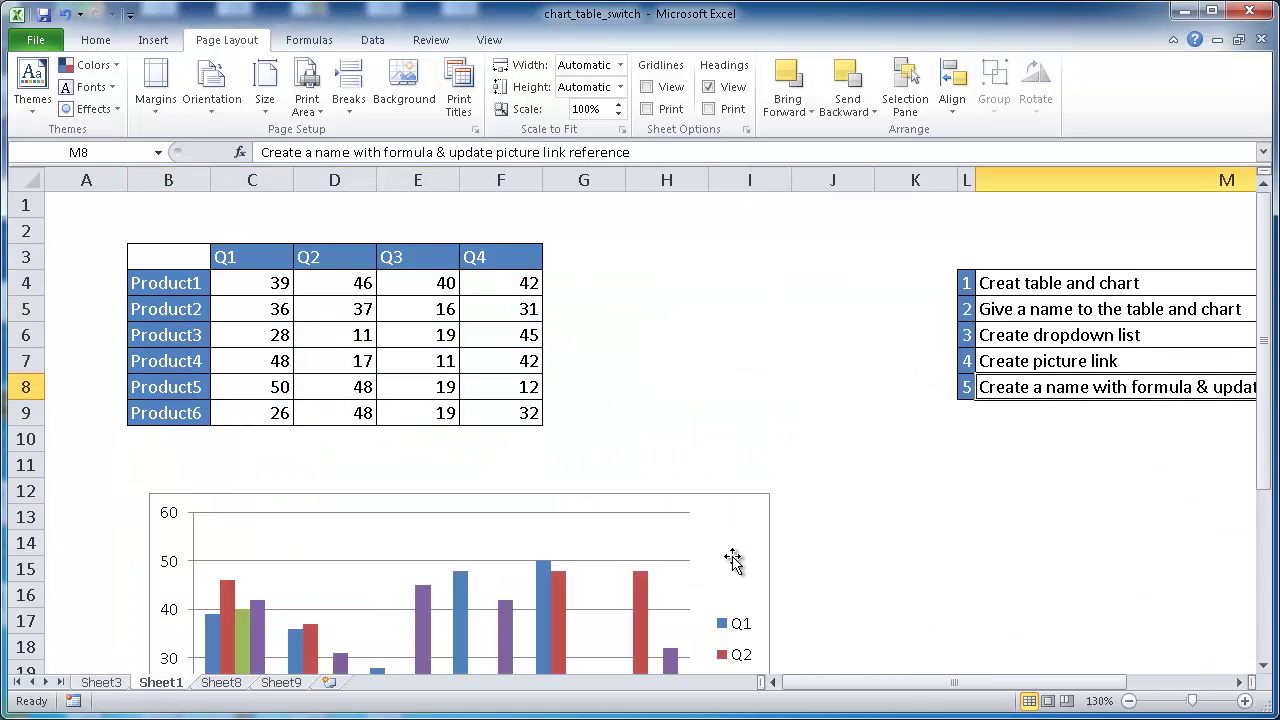
left_click(281, 683)
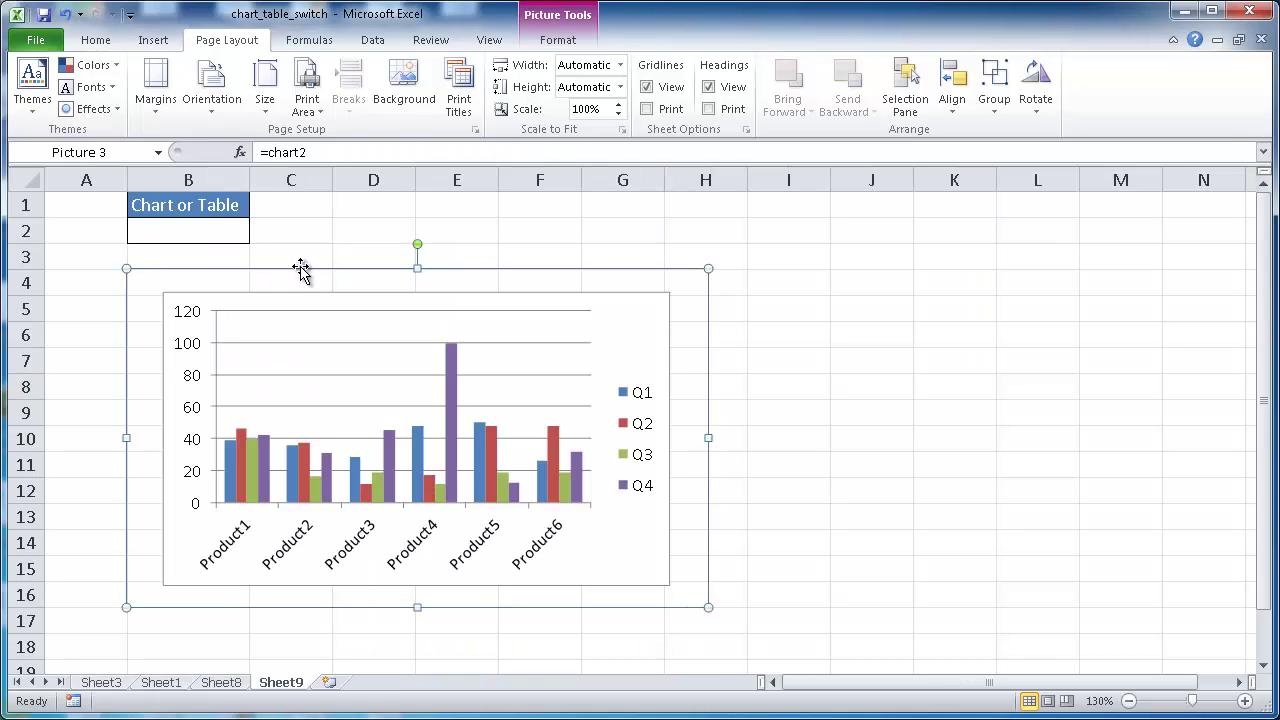
- In Name Manager, define selection2 as =IF(Sheet9!$B$2="chart",chart2,table2)
left_click(309, 40)
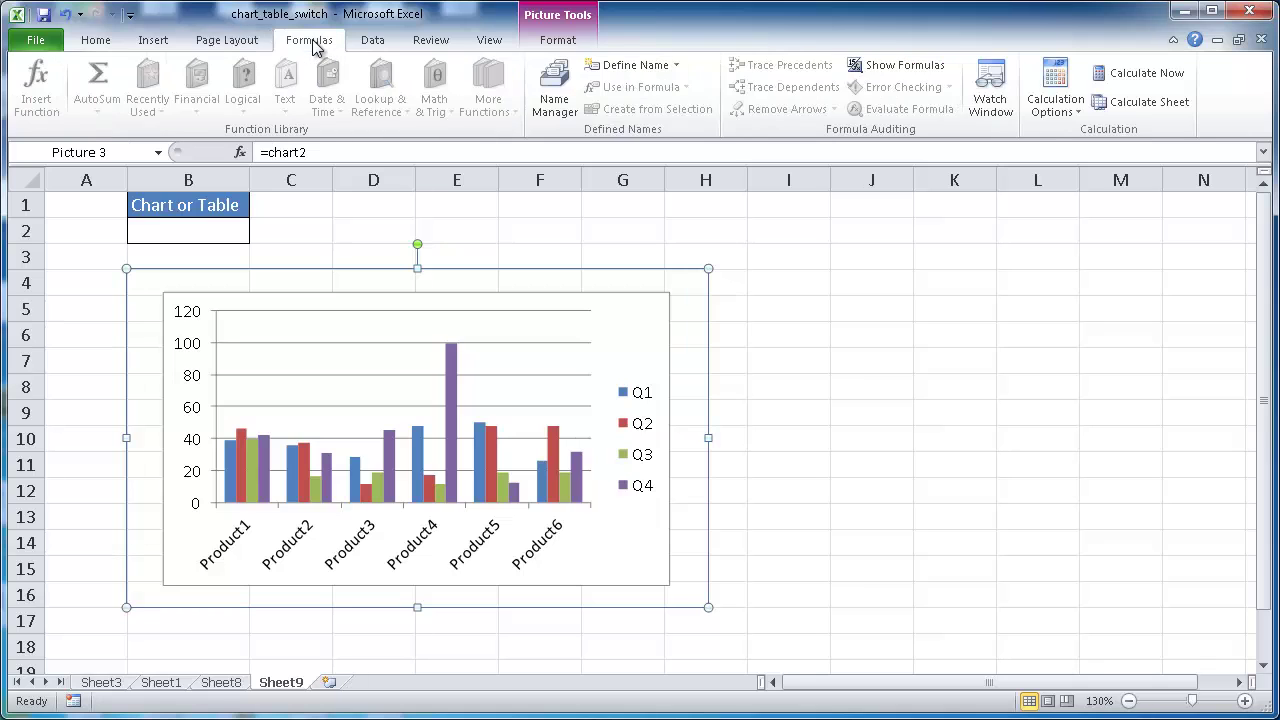
left_click(548, 95)
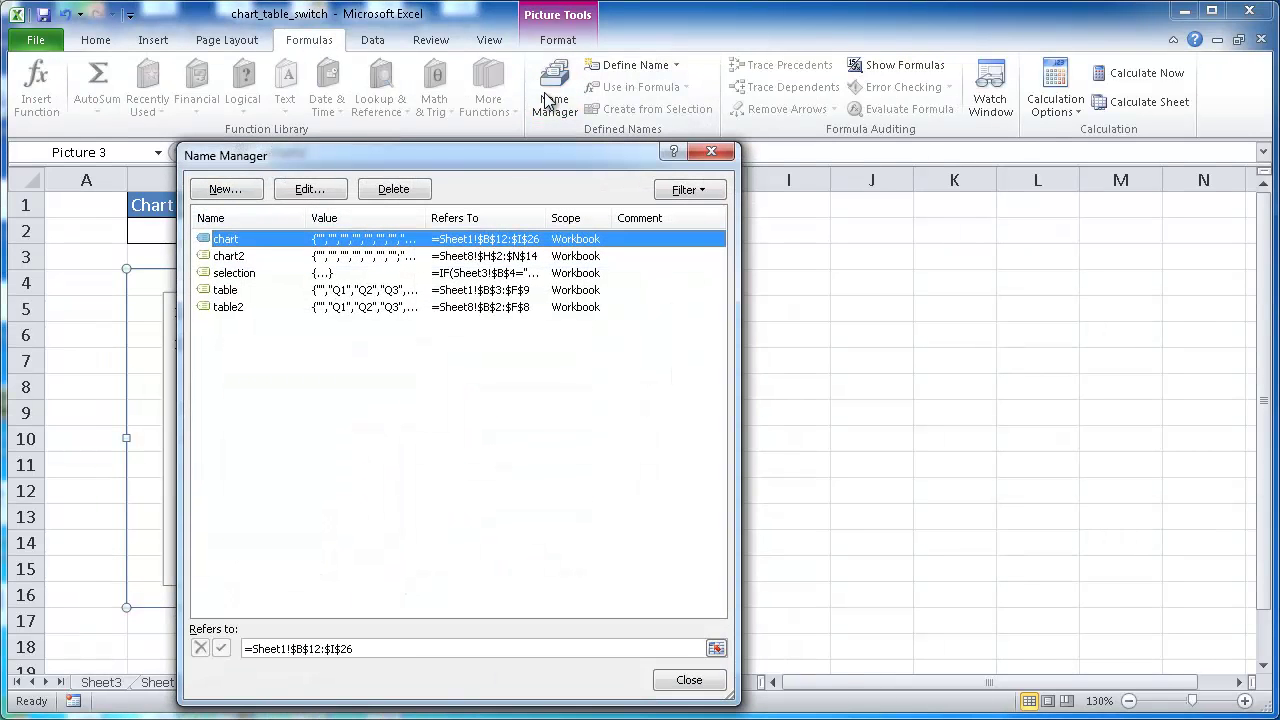
left_click(225, 189)
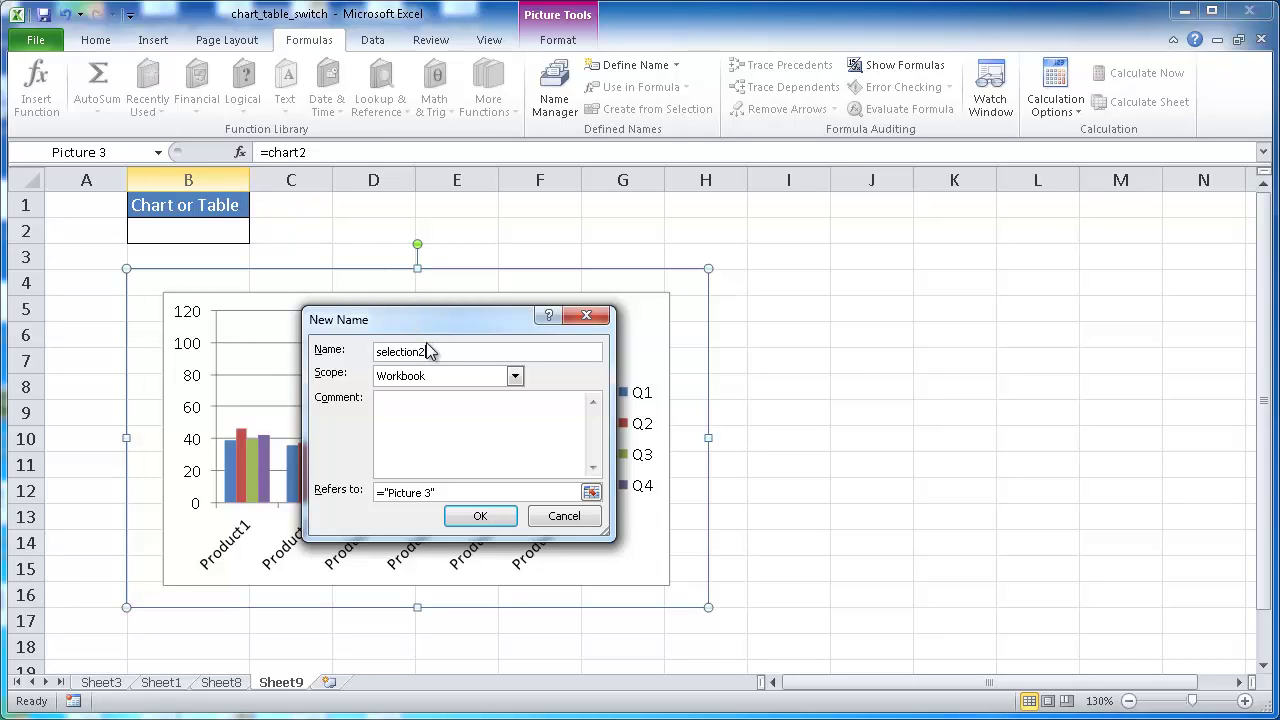
left_click(454, 494)
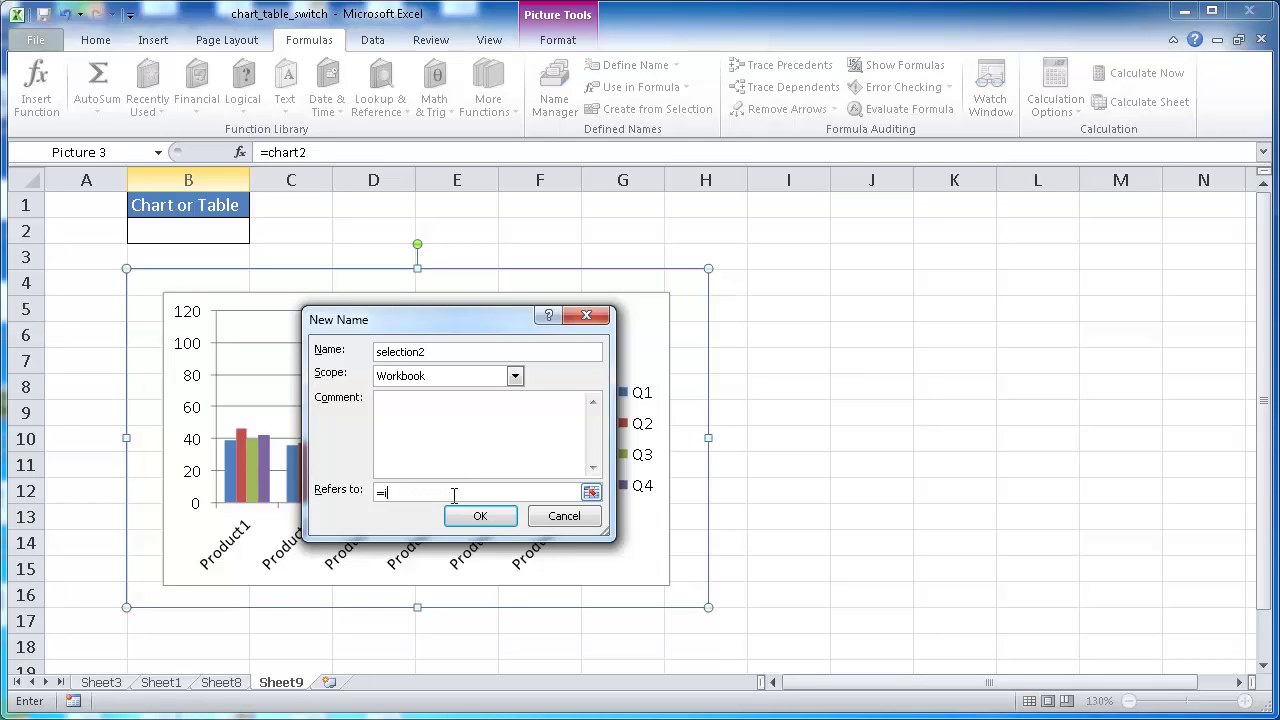
type("=if(")
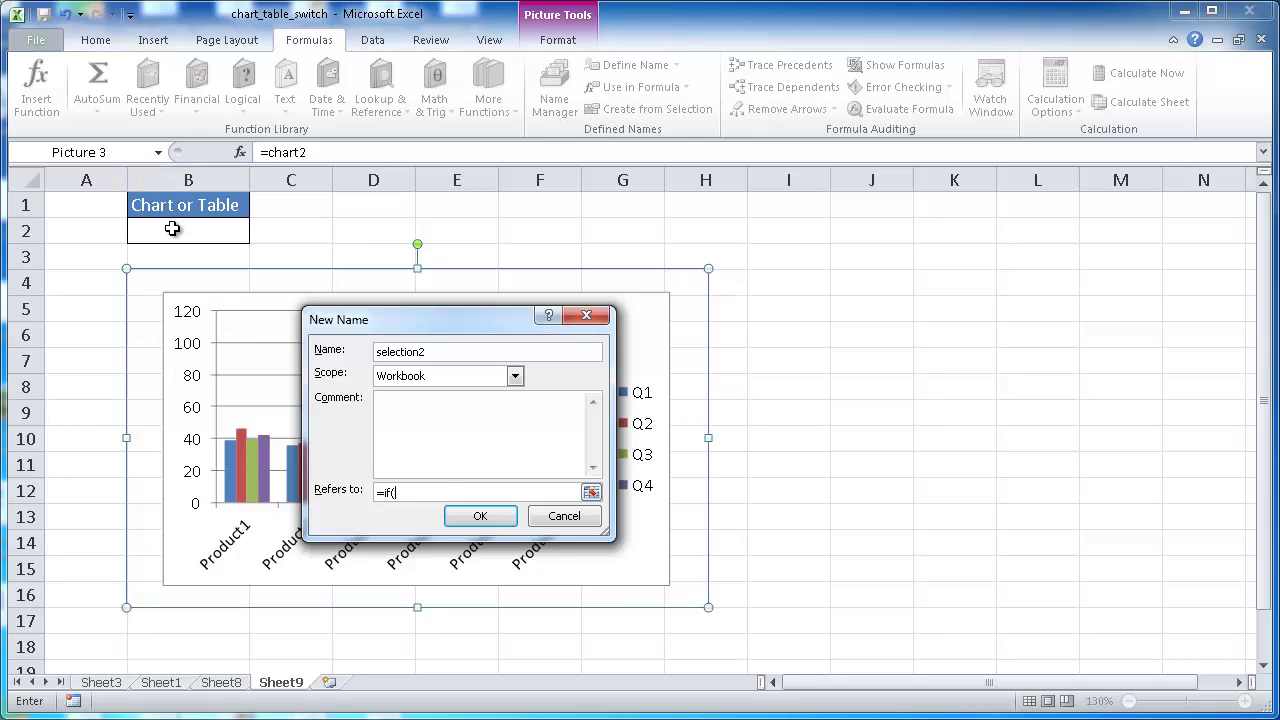
left_click(174, 231)
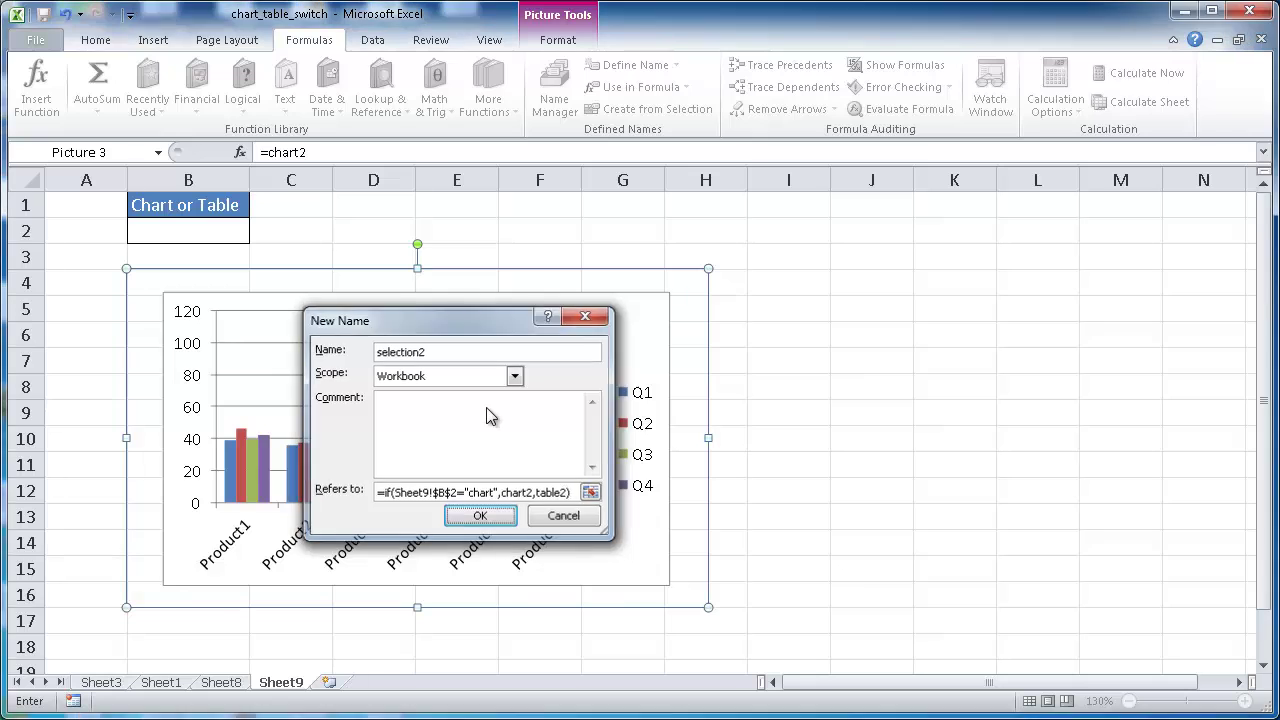
key("Return")
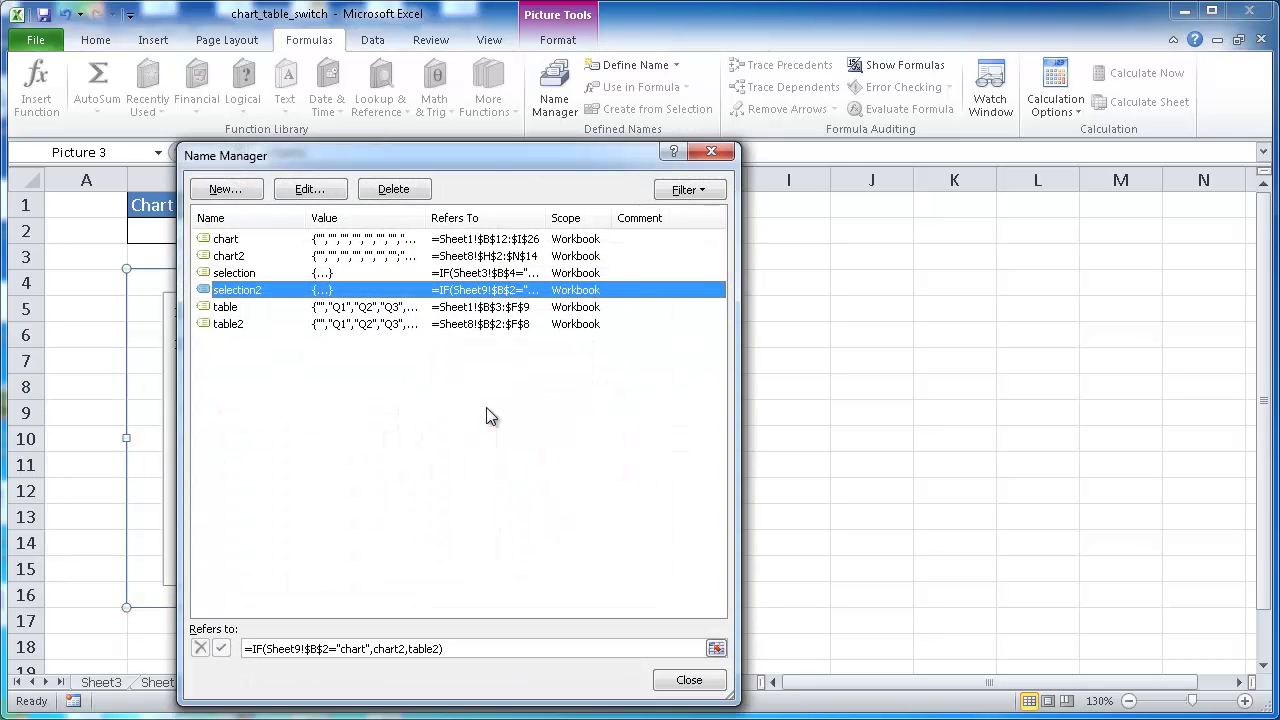
left_click(689, 681)
- Set B2's dropdown to chart, then to table, and select the linked chart picture
left_click(229, 230)
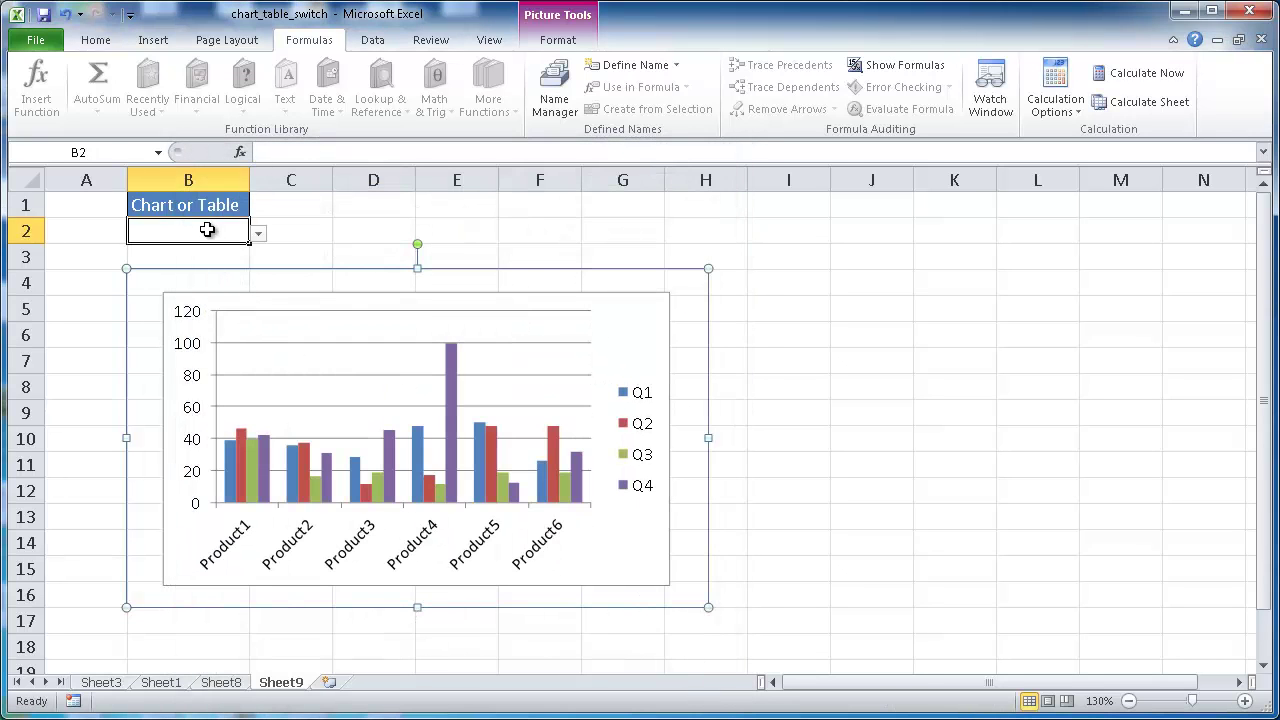
left_click(258, 233)
left_click(214, 253)
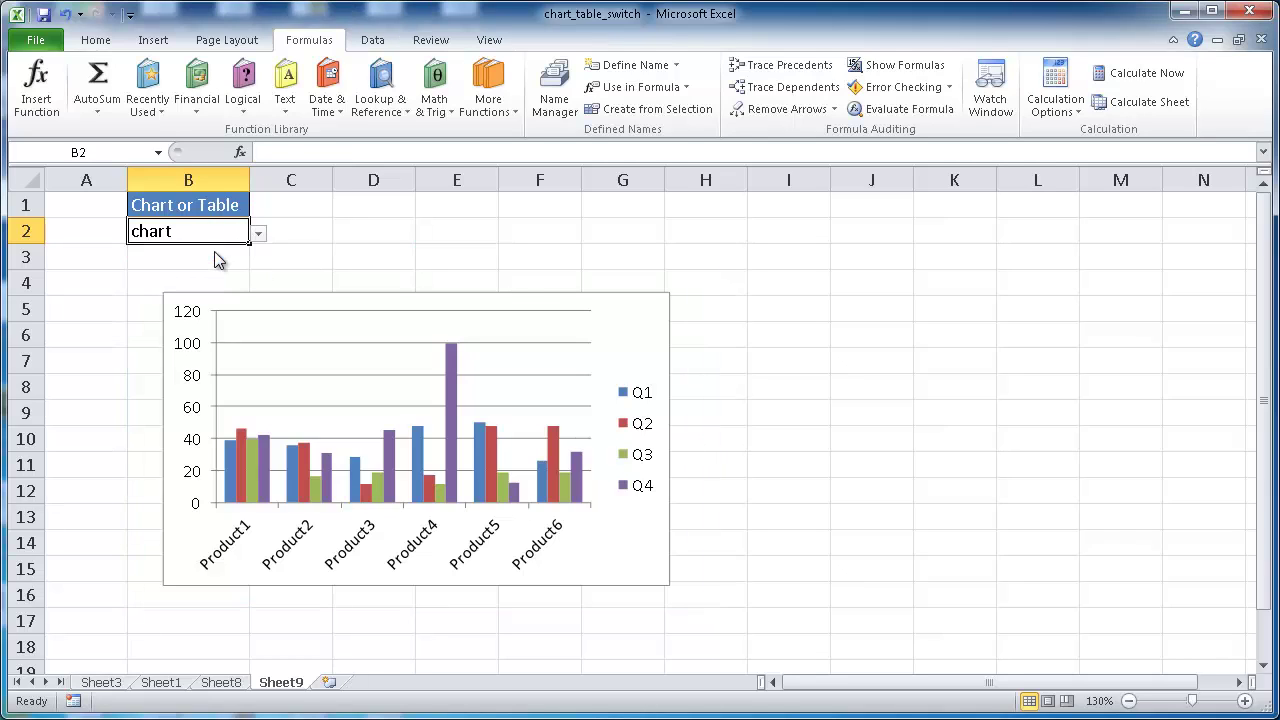
left_click(258, 233)
left_click(212, 270)
left_click(190, 295)
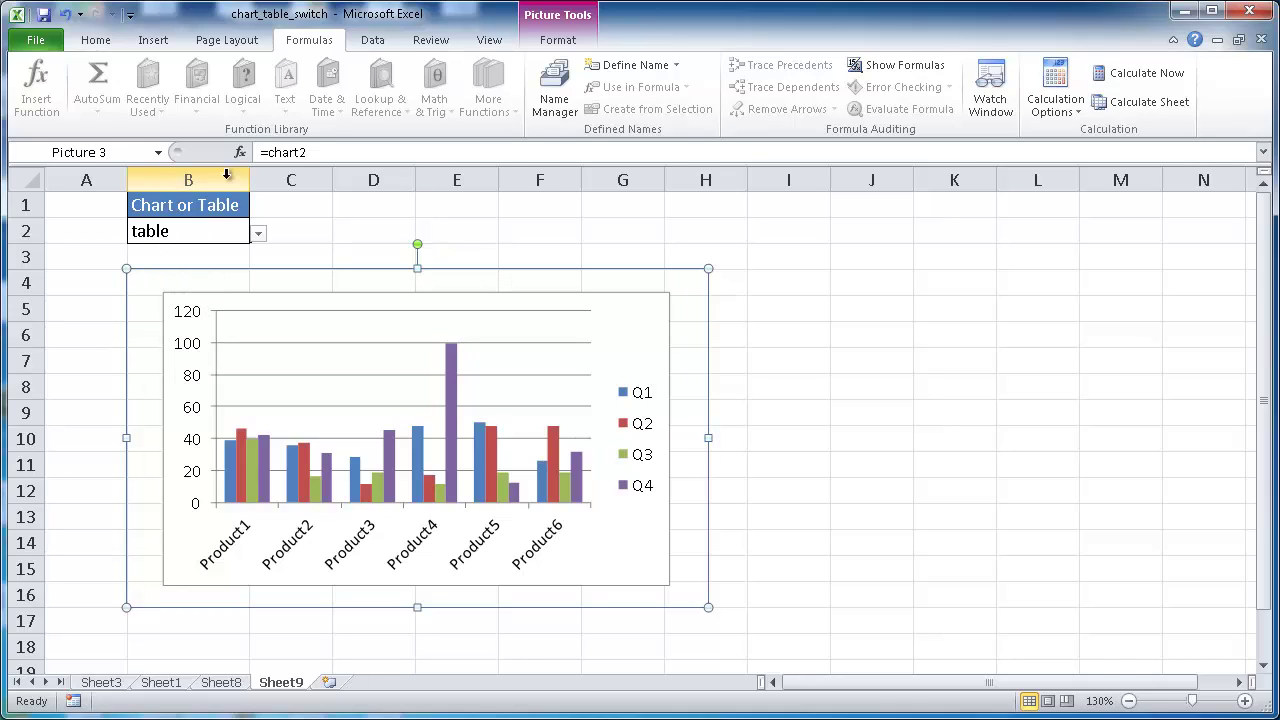
- Change the linked picture's reference from =chart2 to =selection2
left_click(316, 152)
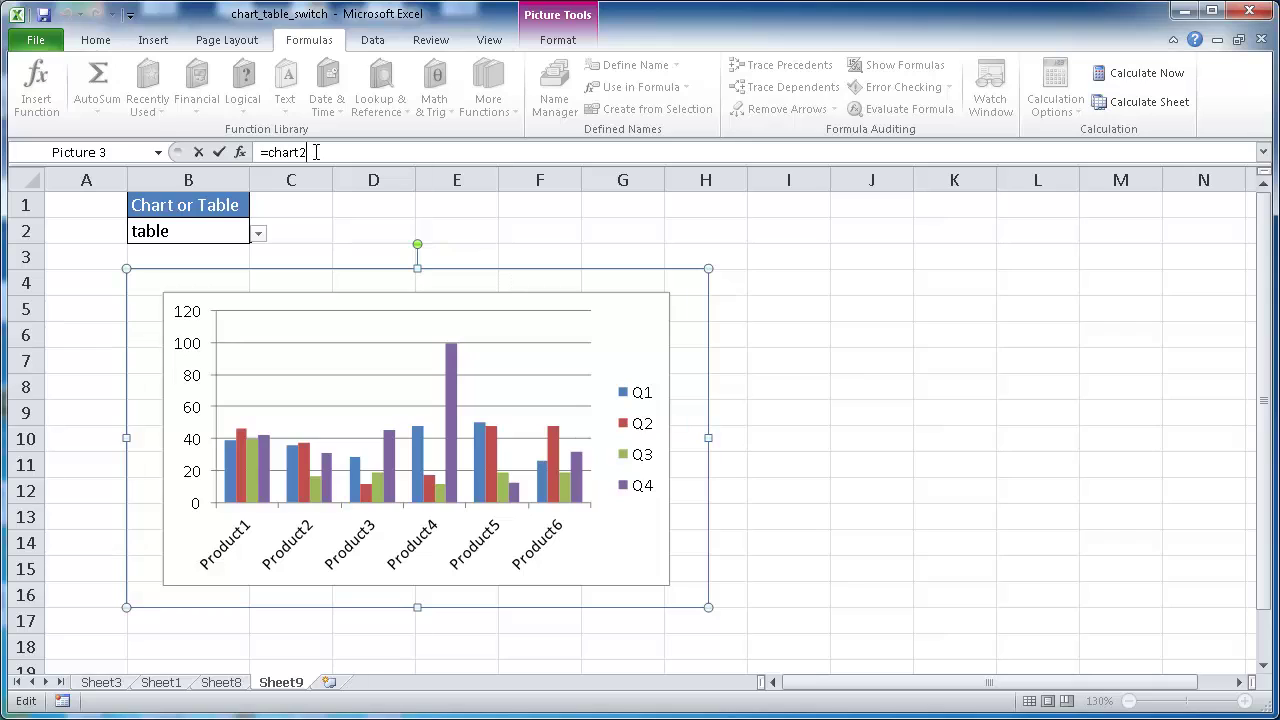
key("BackSpace")
key("BackSpace")
key("BackSpace")
key("BackSpace")
key("BackSpace")
key("BackSpace")
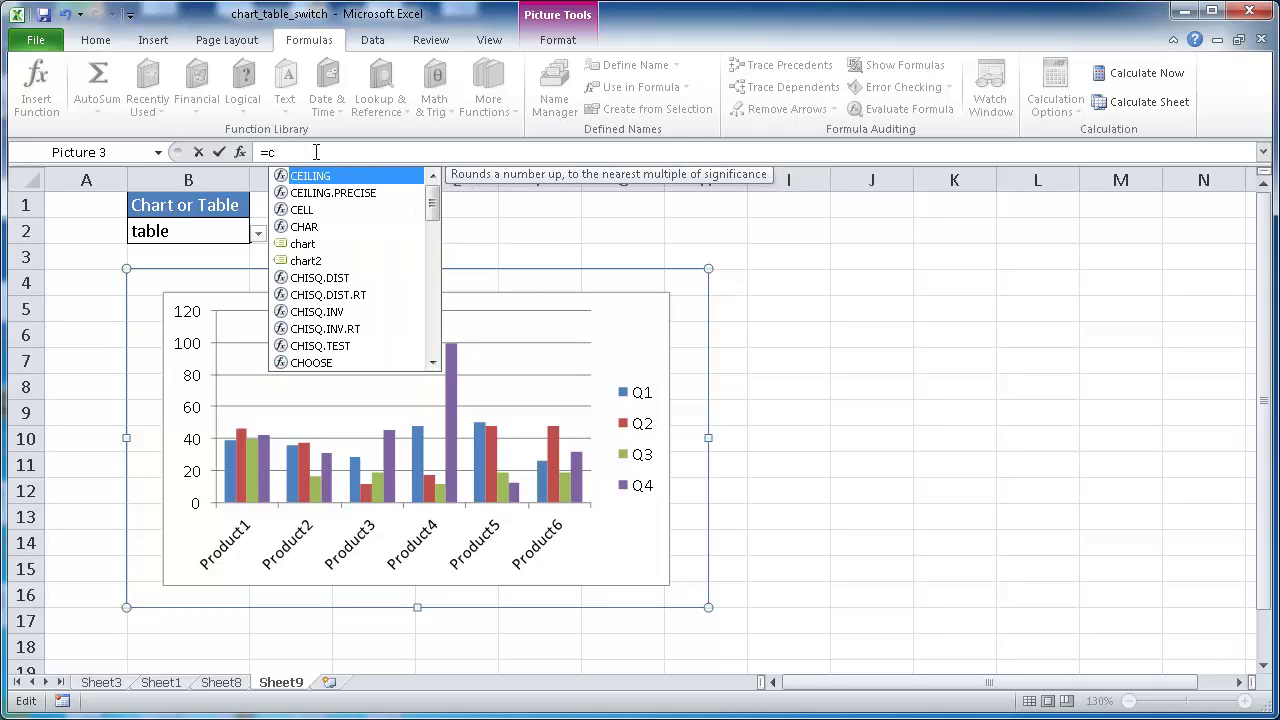
type("selection2")
key("Return")
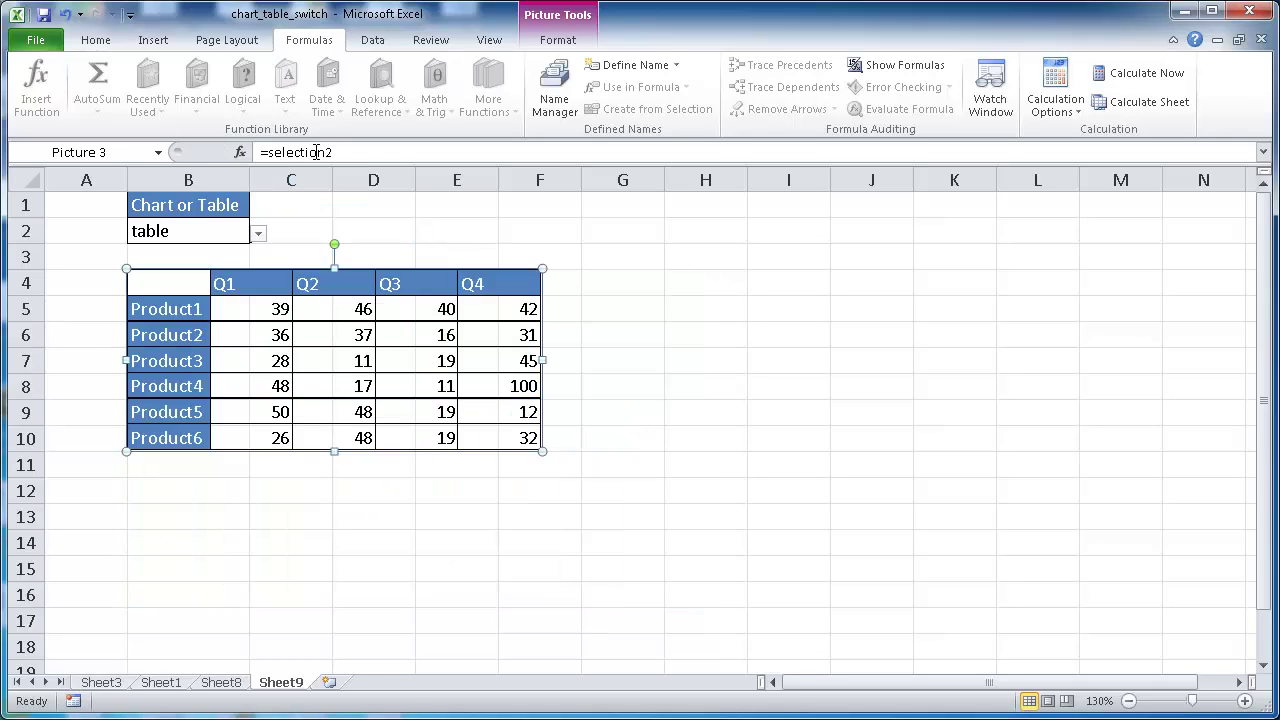
- Test B2's dropdown by switching it to chart and back to table
left_click(258, 233)
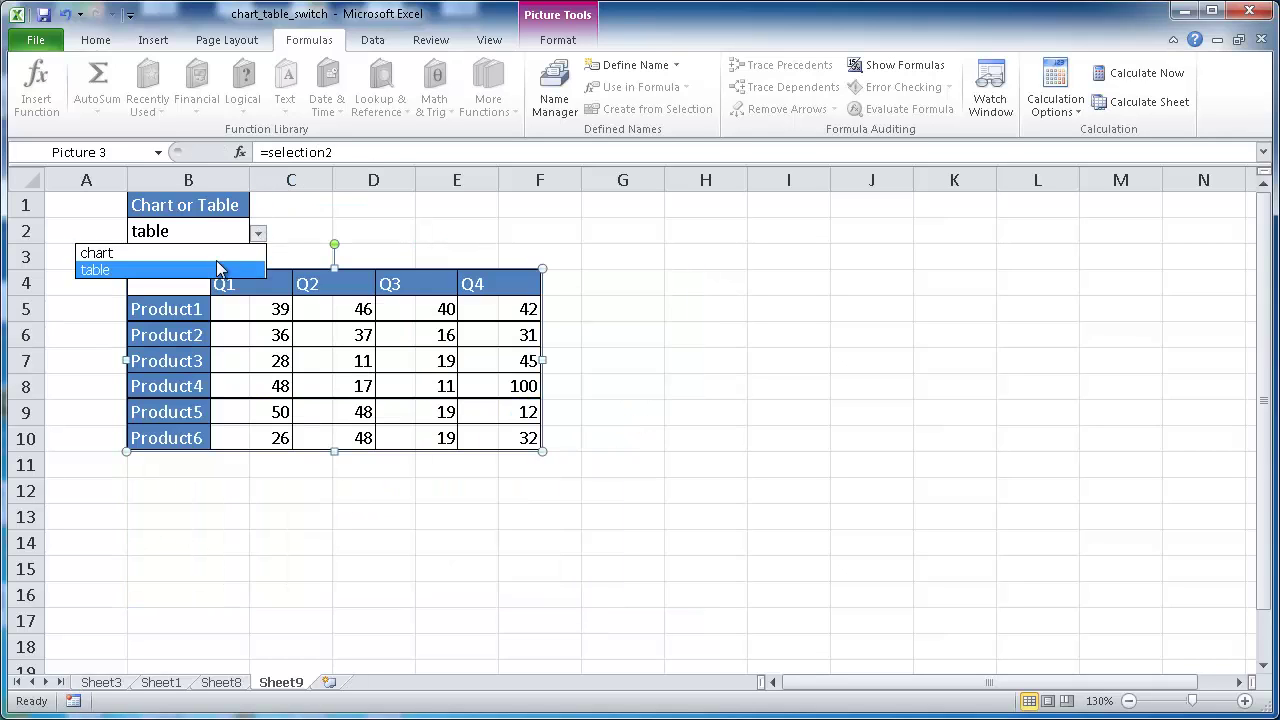
left_click(219, 254)
left_click(259, 235)
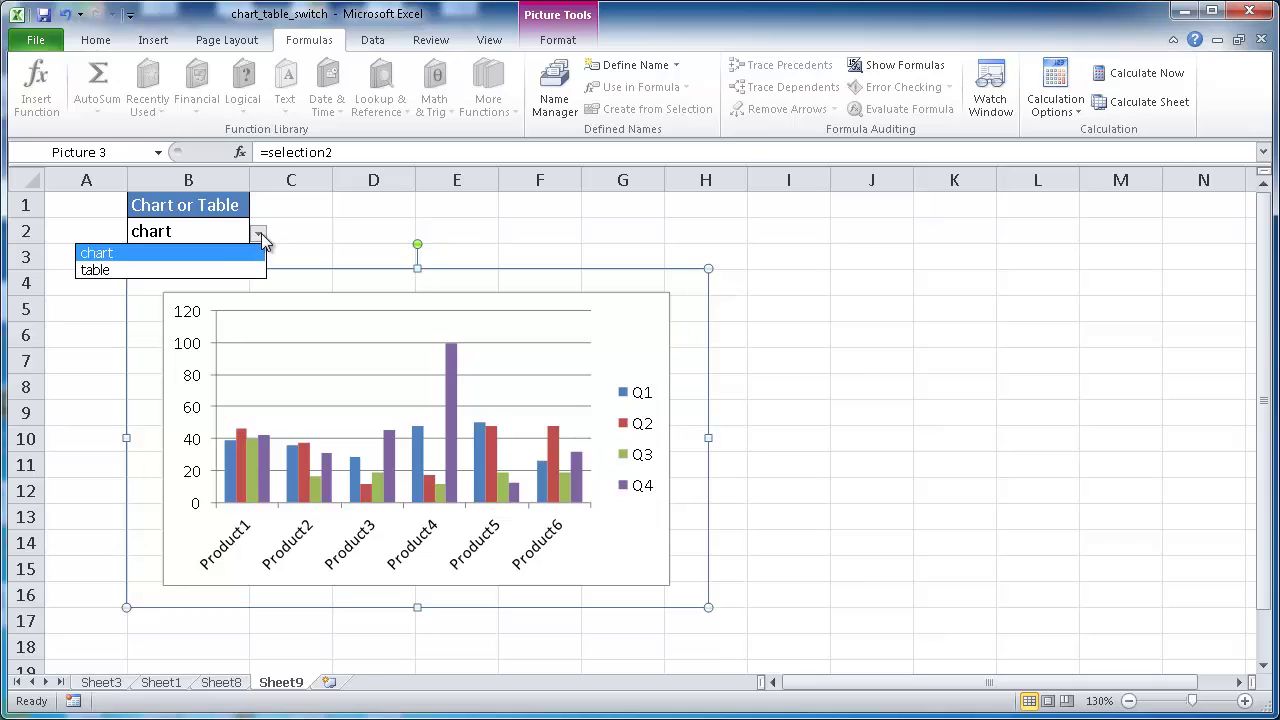
left_click(210, 270)
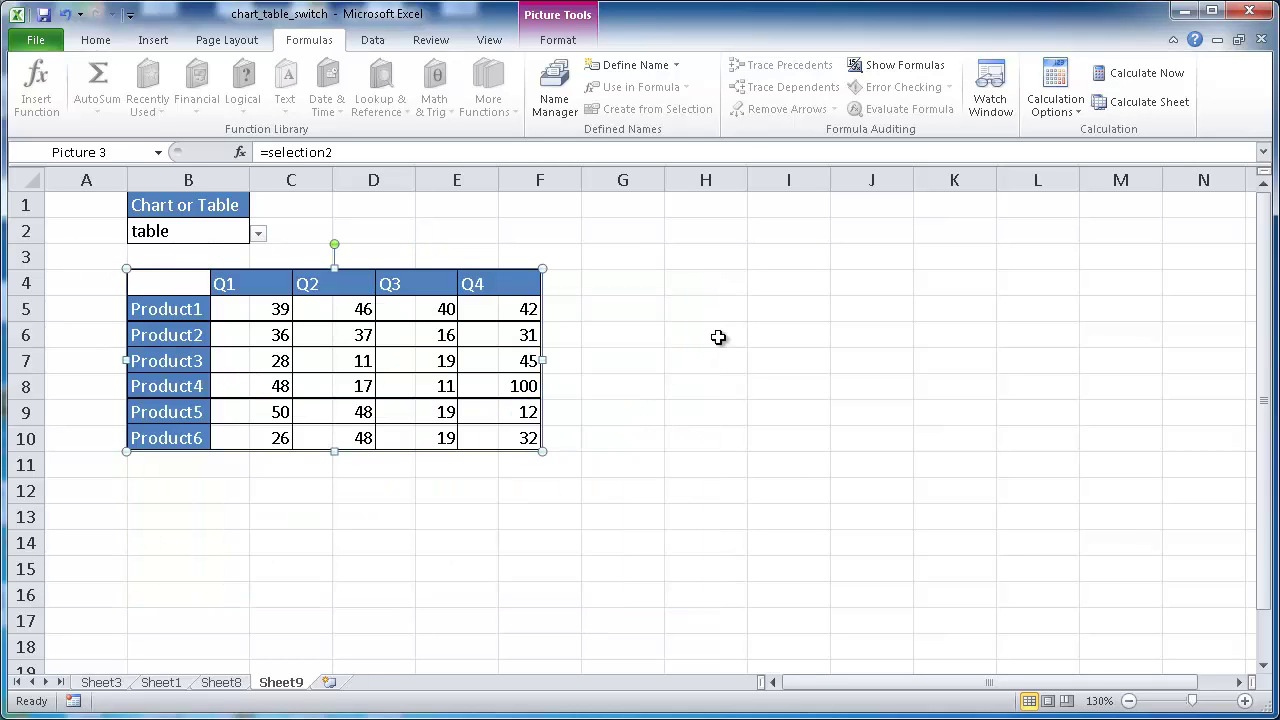
- Hide Sheet9's gridlines using the Alt+P, V, G shortcut
left_click(706, 309)
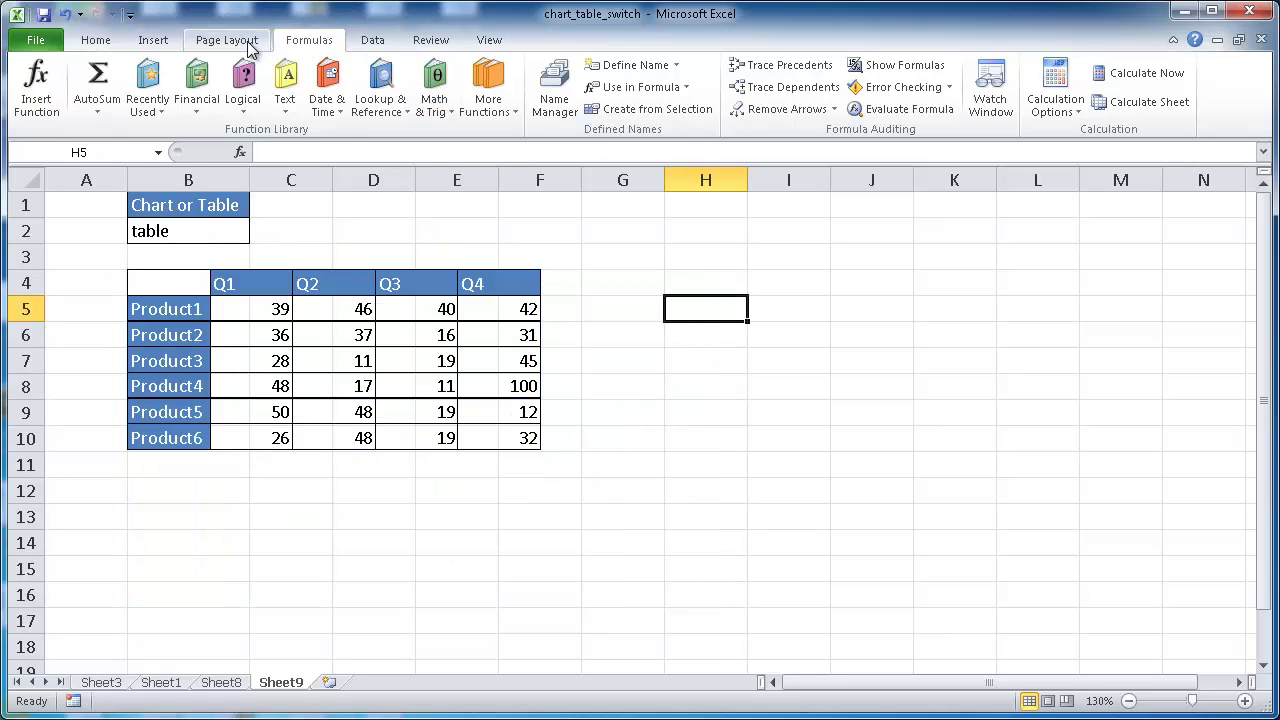
left_click(250, 42)
key("alt+p")
key("v")
key("g")
- Cycle B2 through chart, table and back to chart to test the picture
left_click(224, 228)
left_click(258, 237)
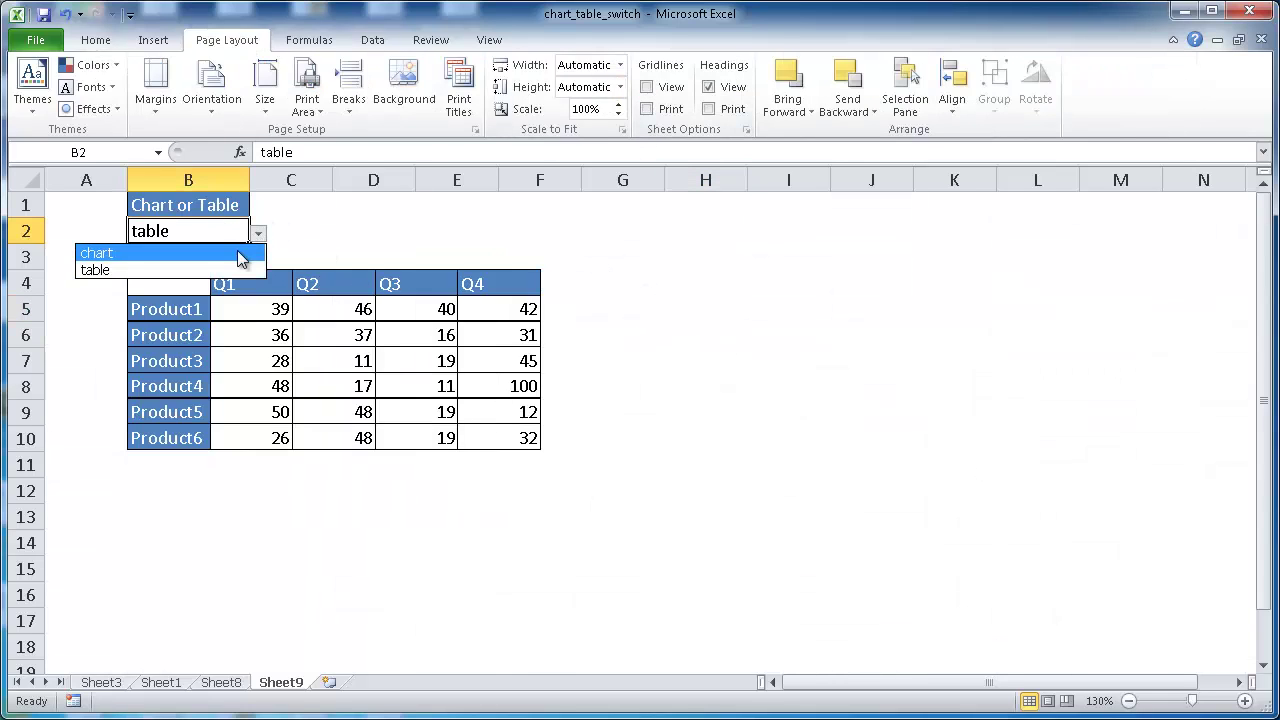
left_click(240, 253)
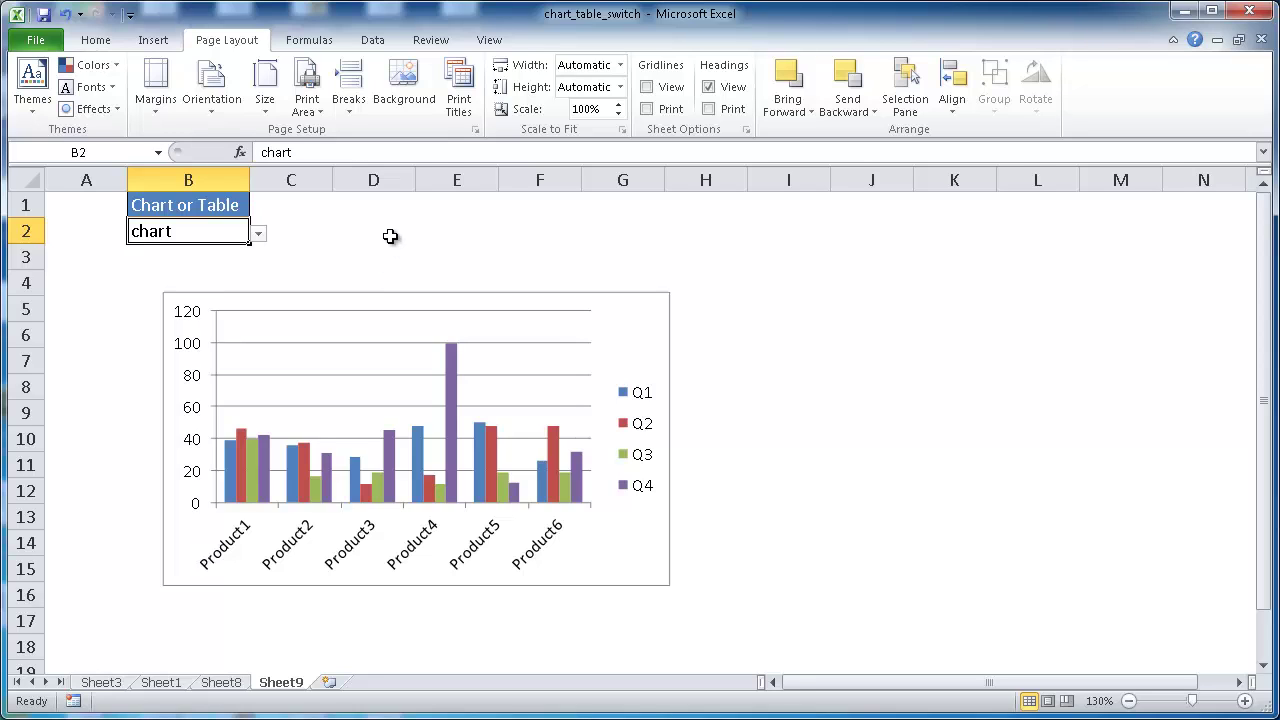
left_click(258, 233)
left_click(192, 268)
left_click(258, 235)
left_click(205, 270)
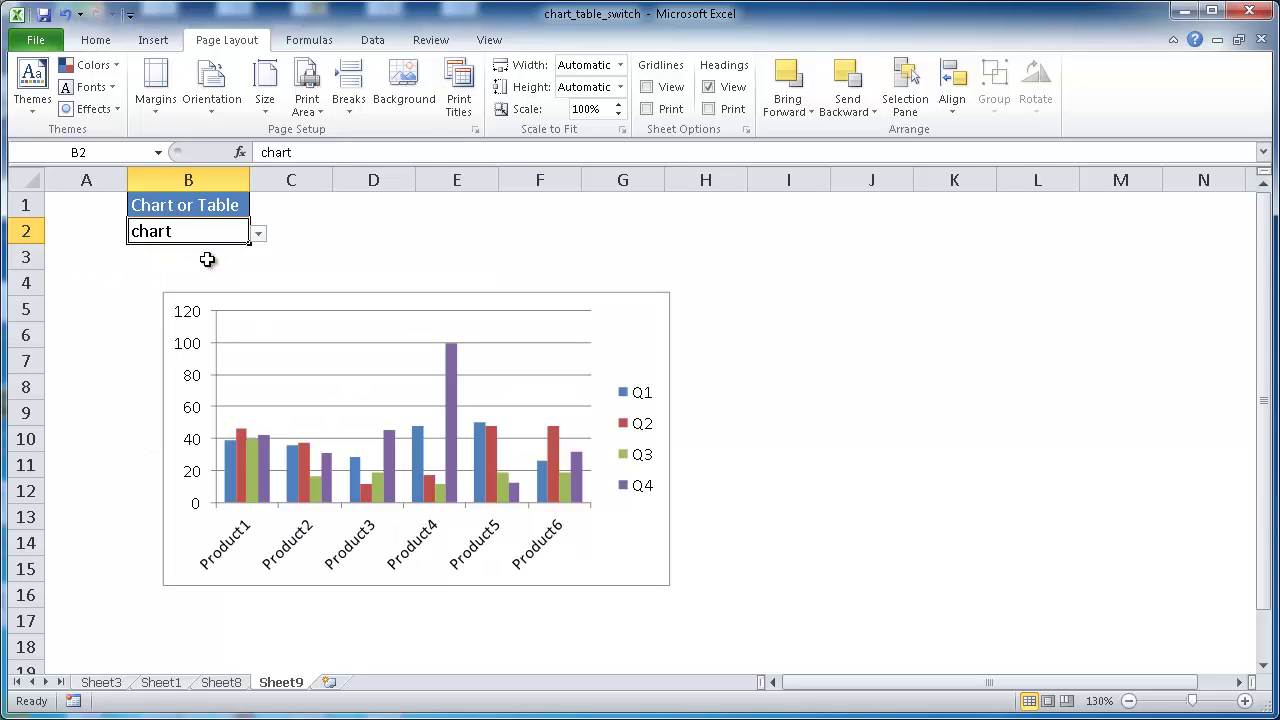